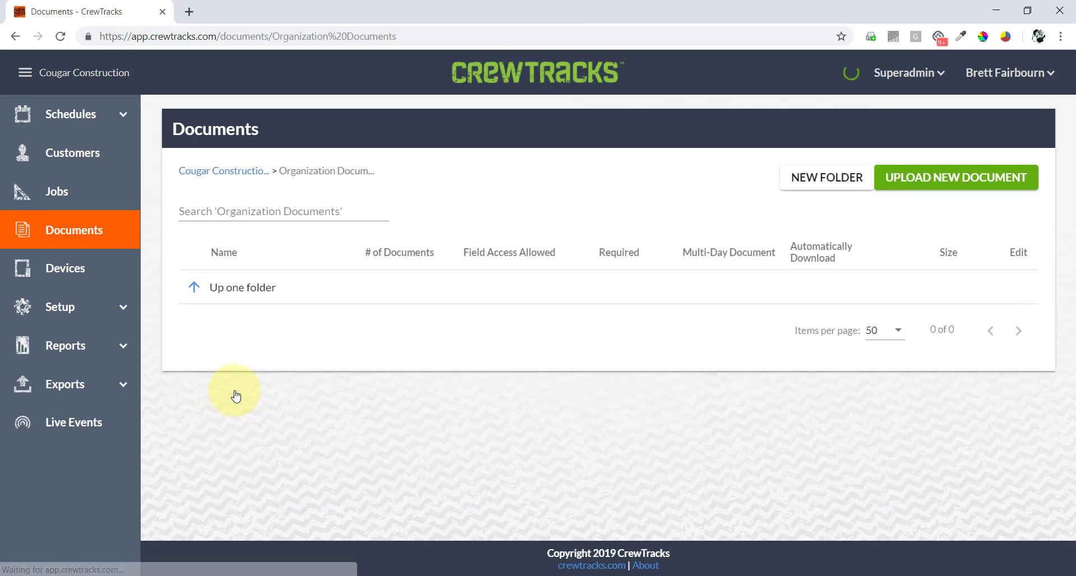
# - Upload the JHA example PDF from the Desktop to the Organization Documents folder
pyautogui.click(912, 179)
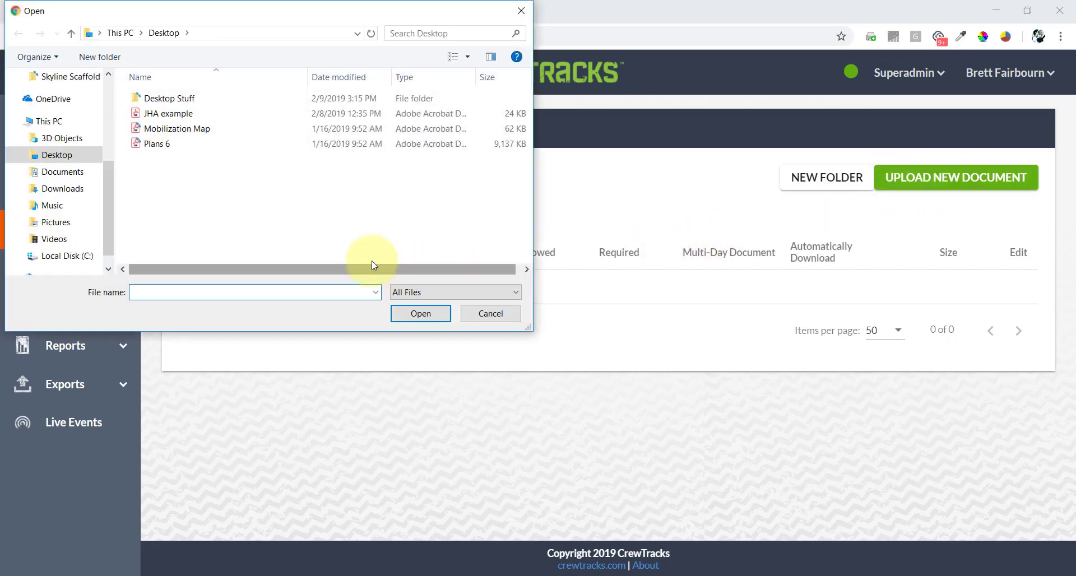
pyautogui.doubleClick(136, 113)
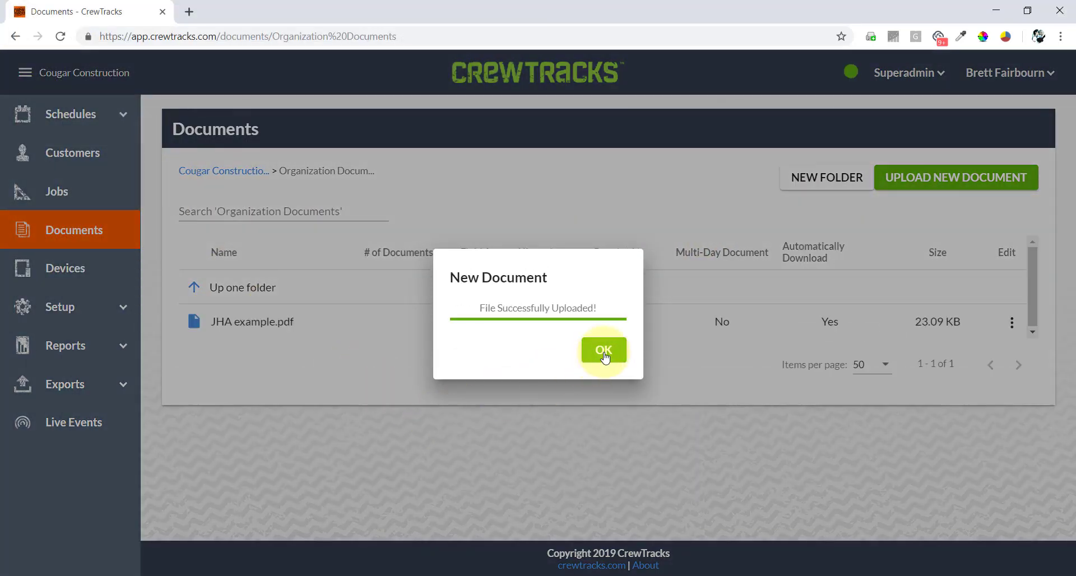
pyautogui.click(602, 352)
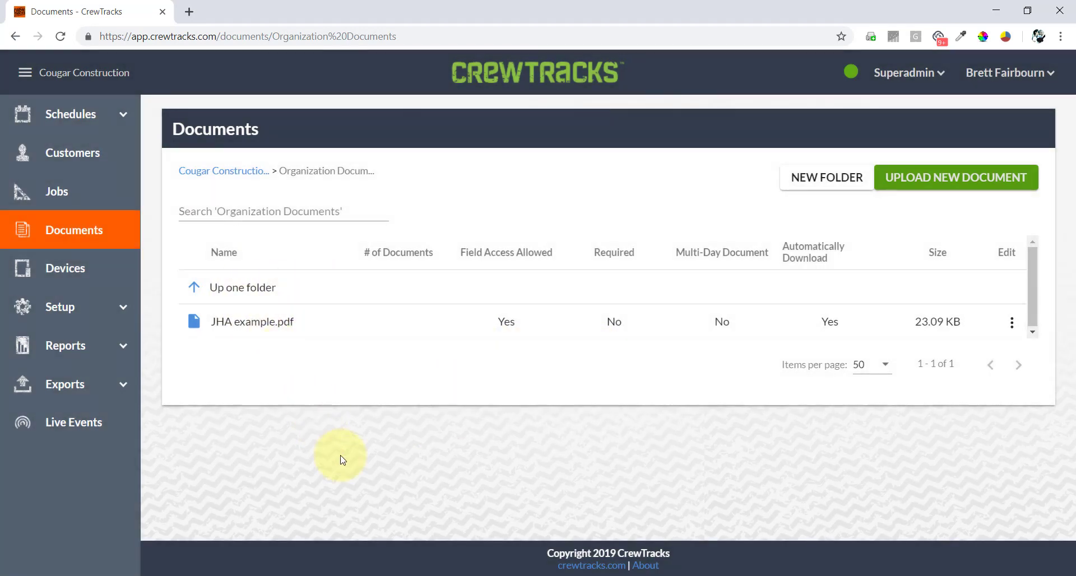
# - Start a new schedule for 2019-02-09 from the Schedules List and view its Included Documents section
pyautogui.click(109, 117)
pyautogui.click(80, 193)
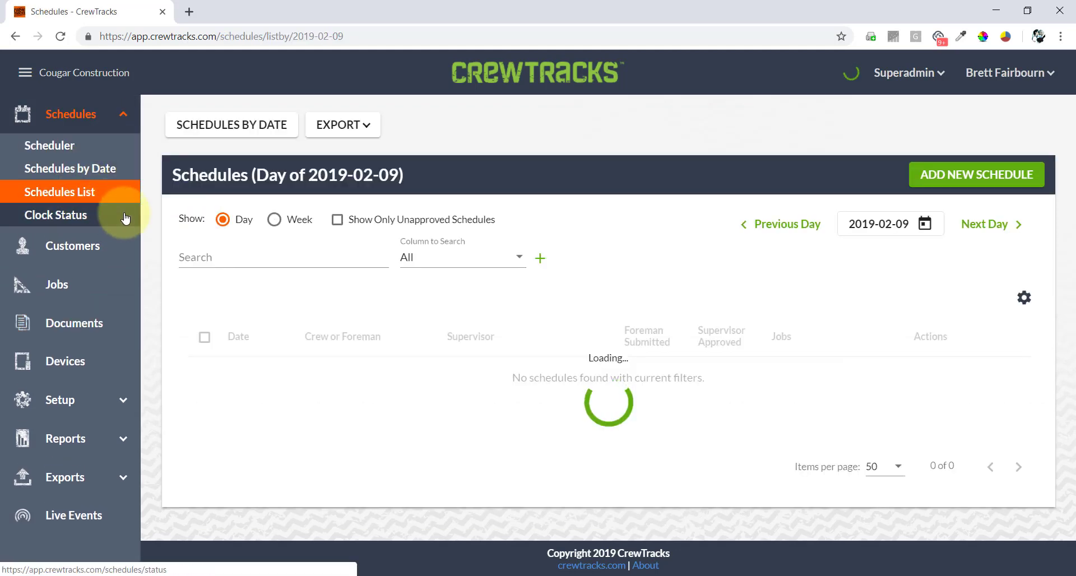
pyautogui.click(953, 174)
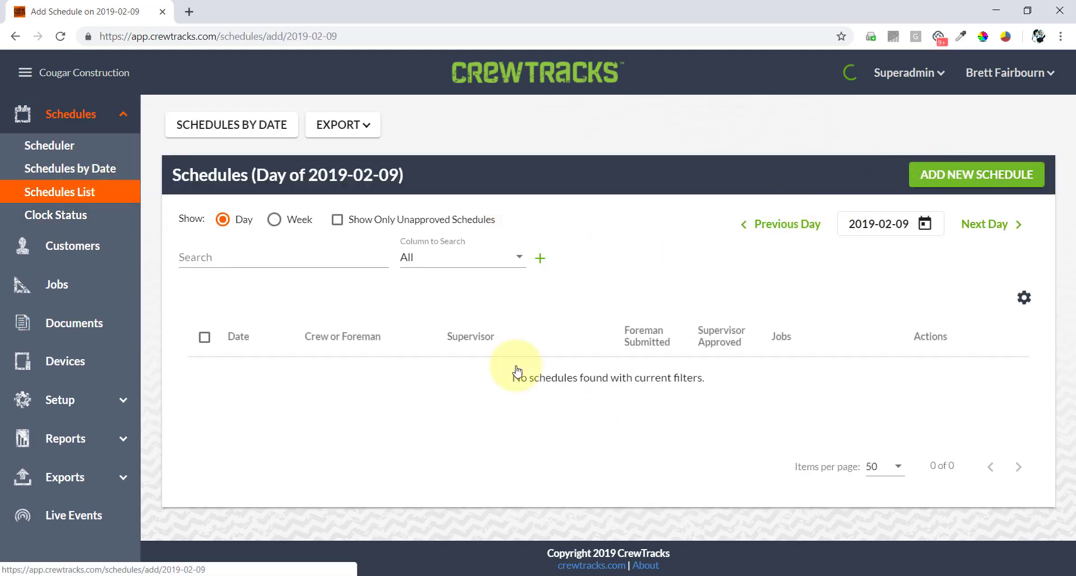
pyautogui.scroll(-5, 302, 392)
pyautogui.scroll(-12, 302, 391)
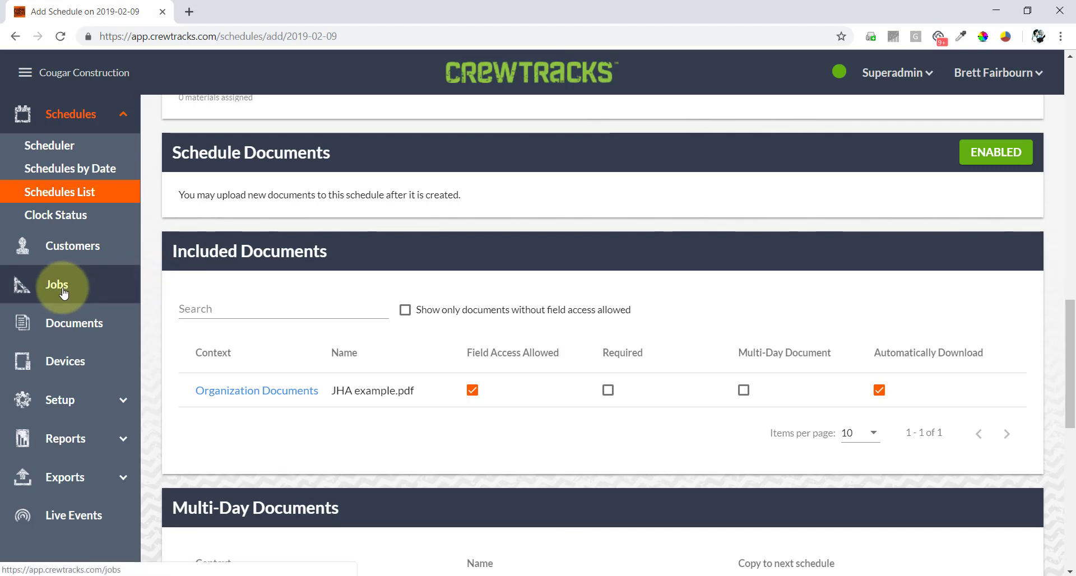
# - Open job J1: Green Oaks Sidewalk and upload the Plans 6 PDF from the Desktop to its documents
pyautogui.click(62, 399)
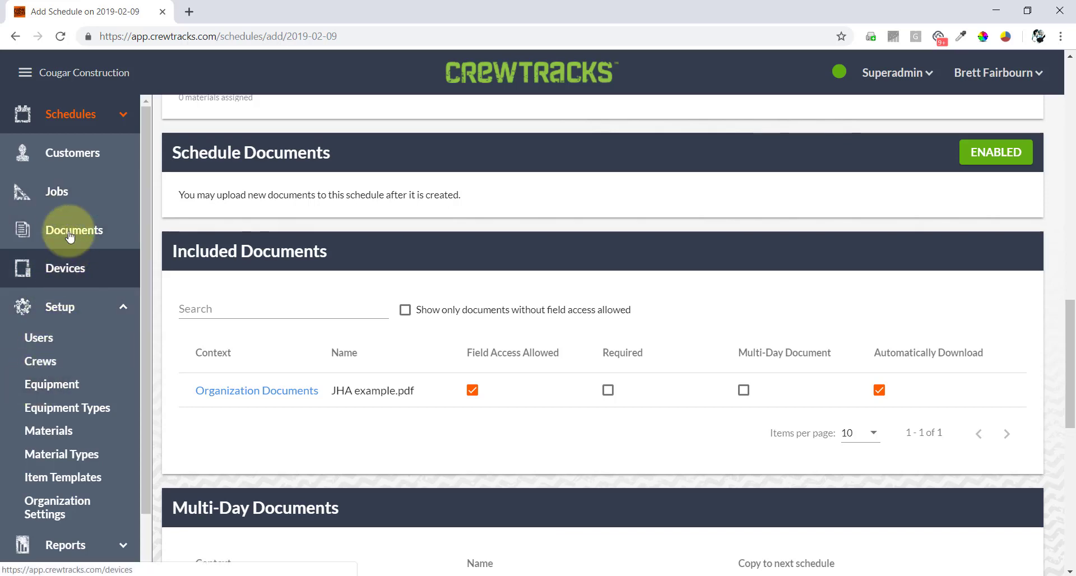
pyautogui.click(63, 195)
pyautogui.scroll(-2, 289, 356)
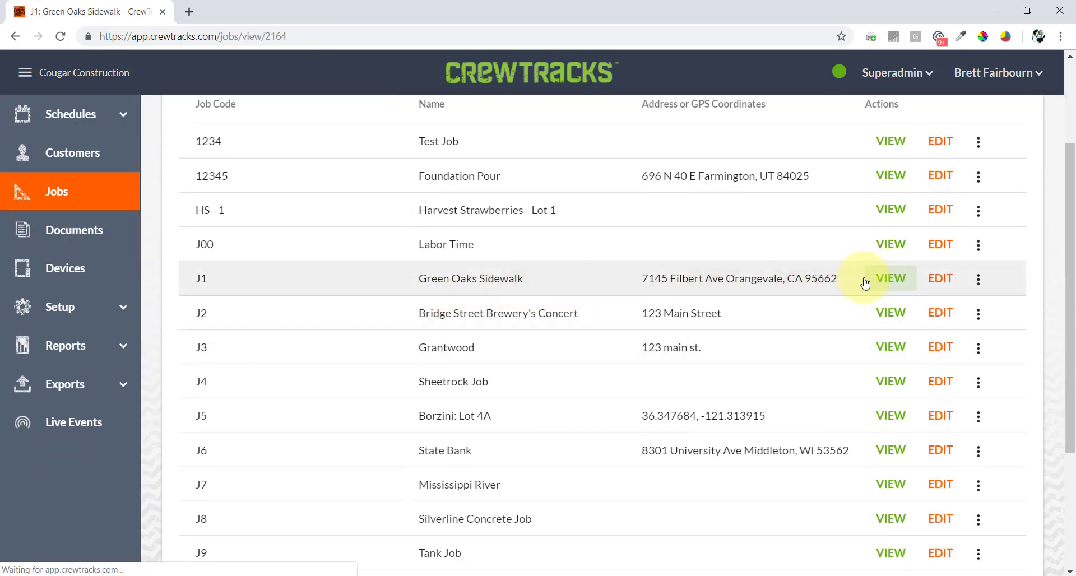
pyautogui.scroll(-10, 529, 344)
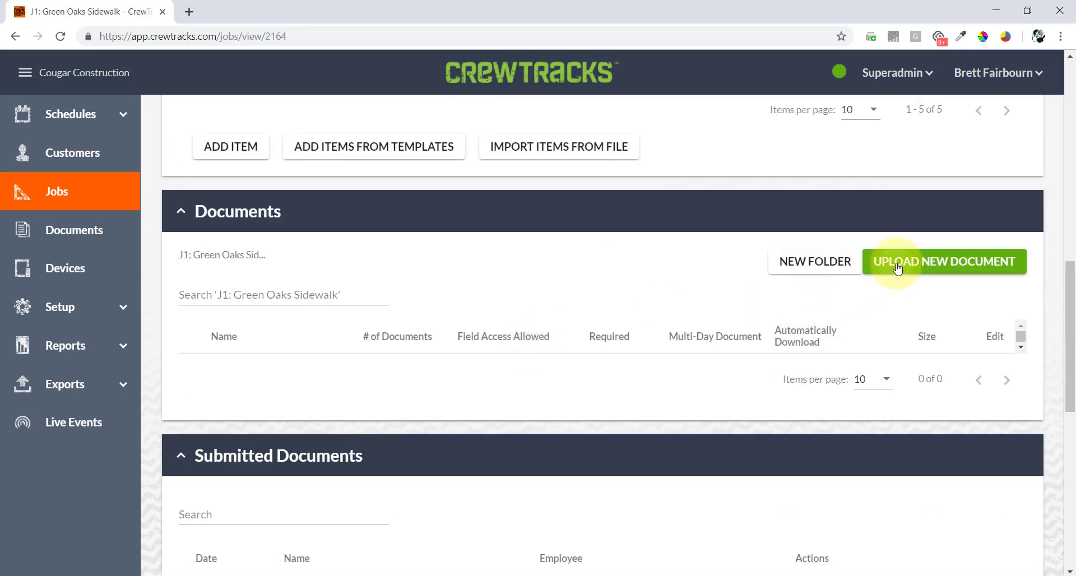
pyautogui.click(897, 263)
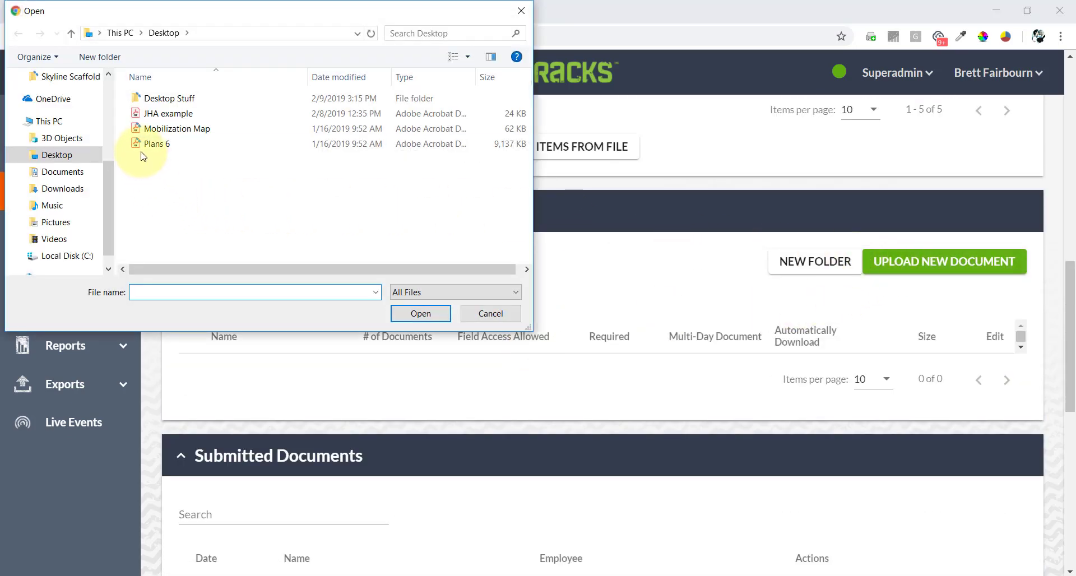
pyautogui.doubleClick(152, 143)
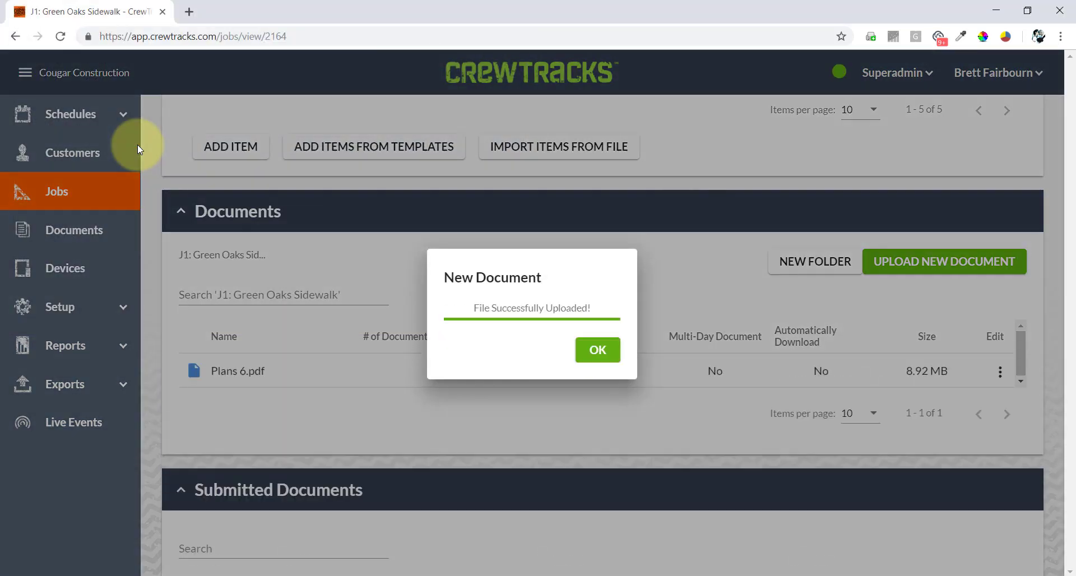
pyautogui.click(595, 349)
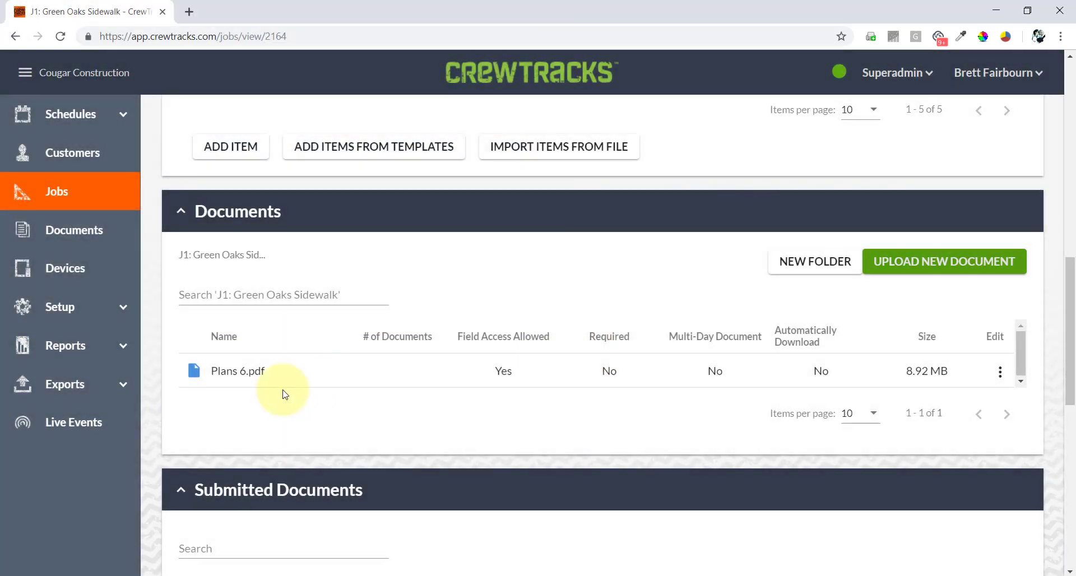
# - Start another new schedule for 2019-02-09 and check which documents are included before any job is added
pyautogui.click(96, 115)
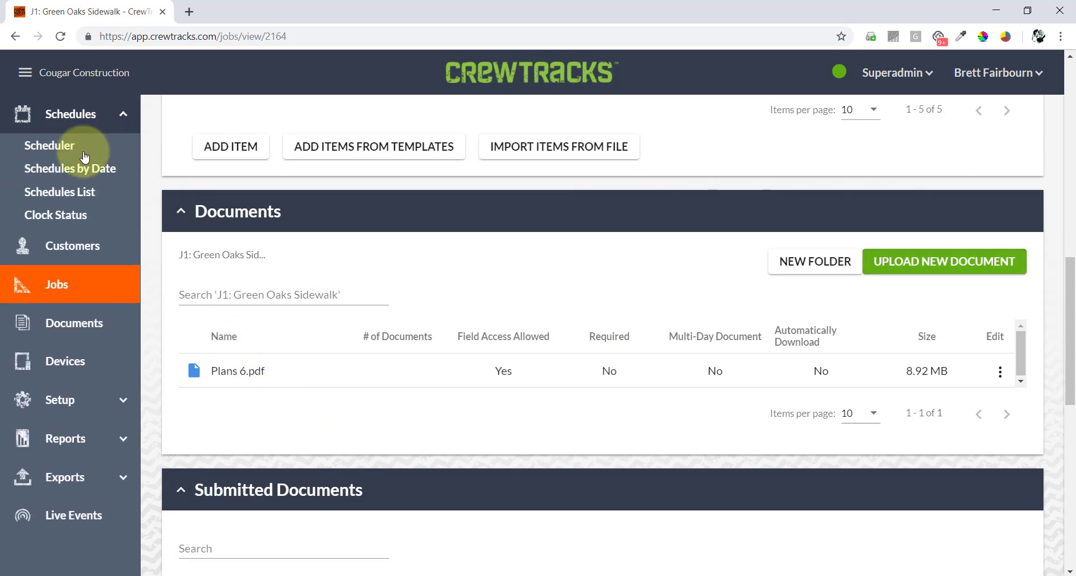
pyautogui.click(67, 192)
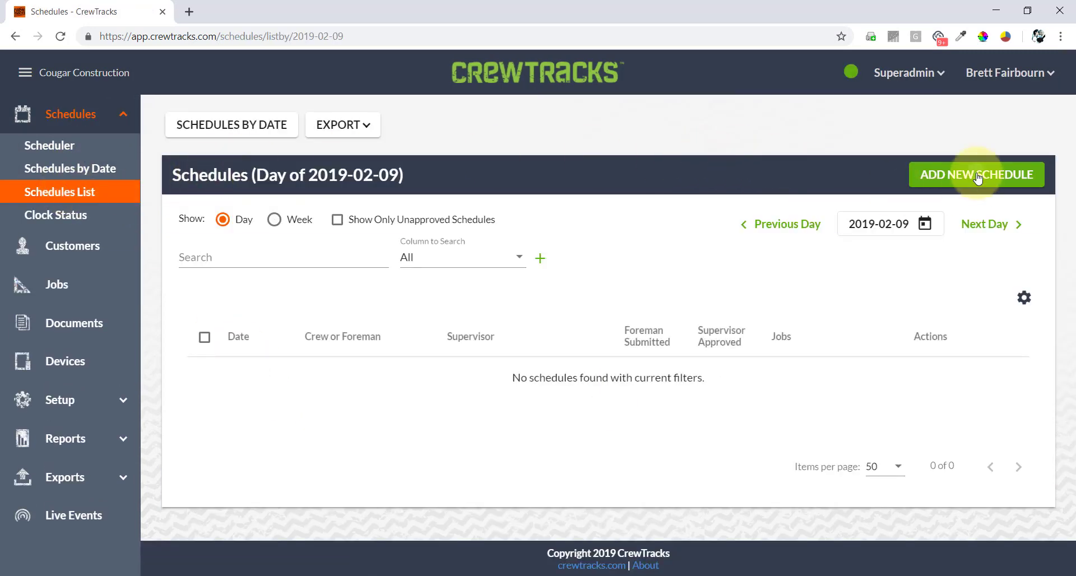
pyautogui.click(956, 174)
pyautogui.scroll(-8, 216, 381)
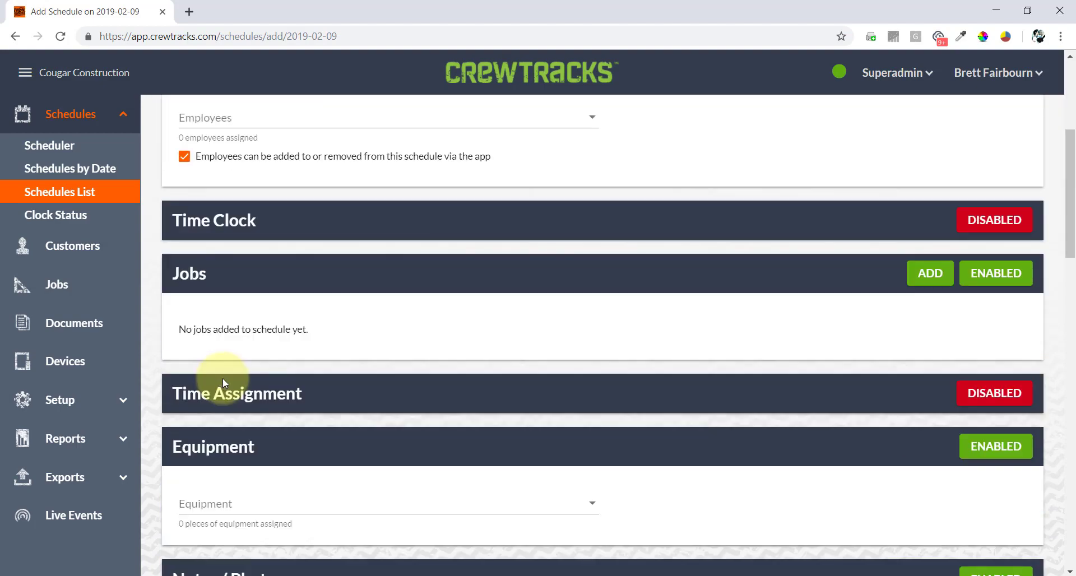
pyautogui.scroll(-8, 227, 384)
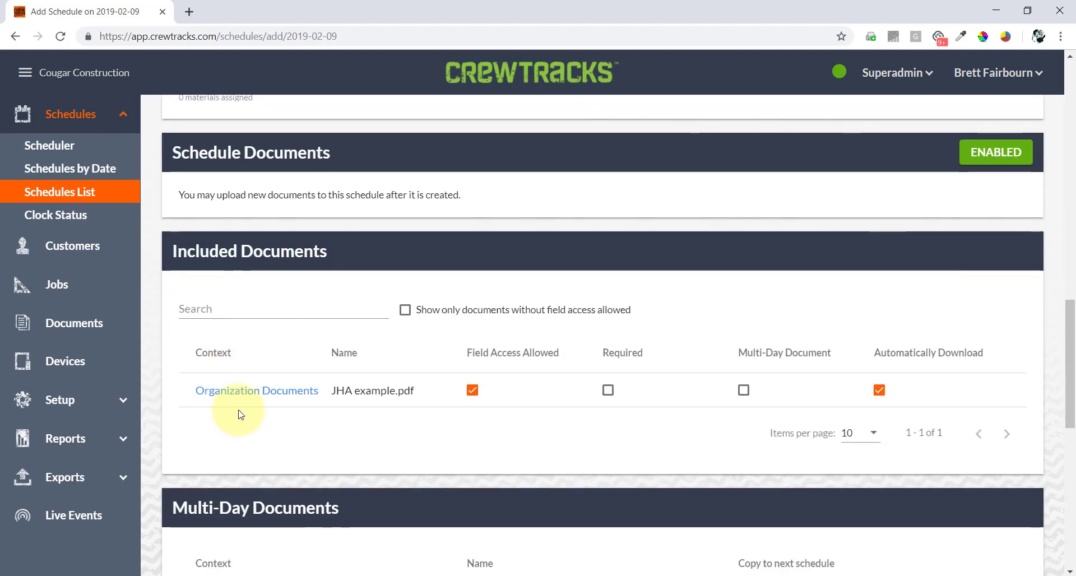
# - Add the 1011: Prep item of job J1: Green Oaks Sidewalk to the new schedule
pyautogui.scroll(12, 247, 399)
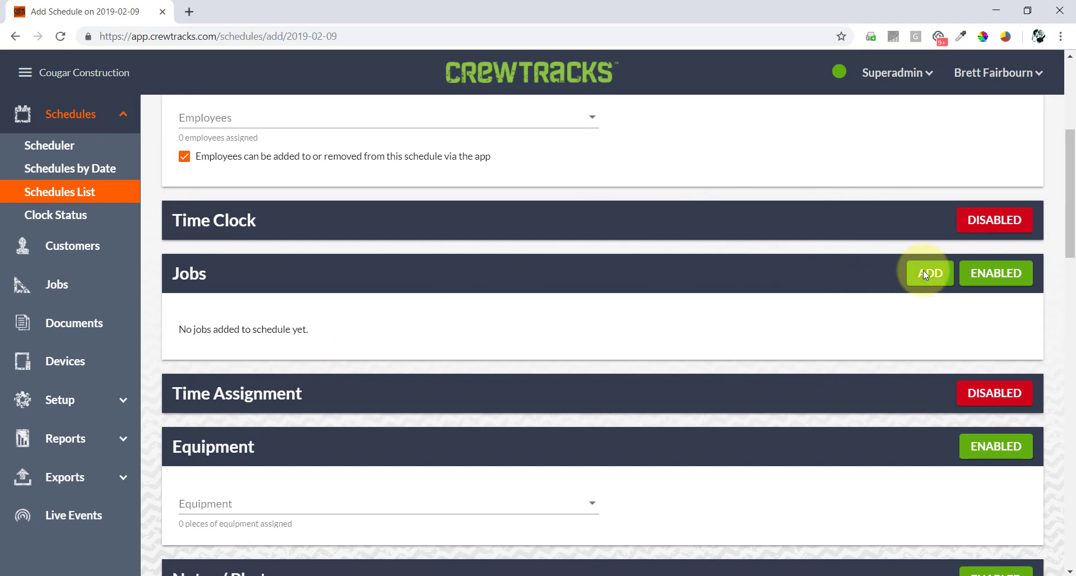
pyautogui.click(923, 273)
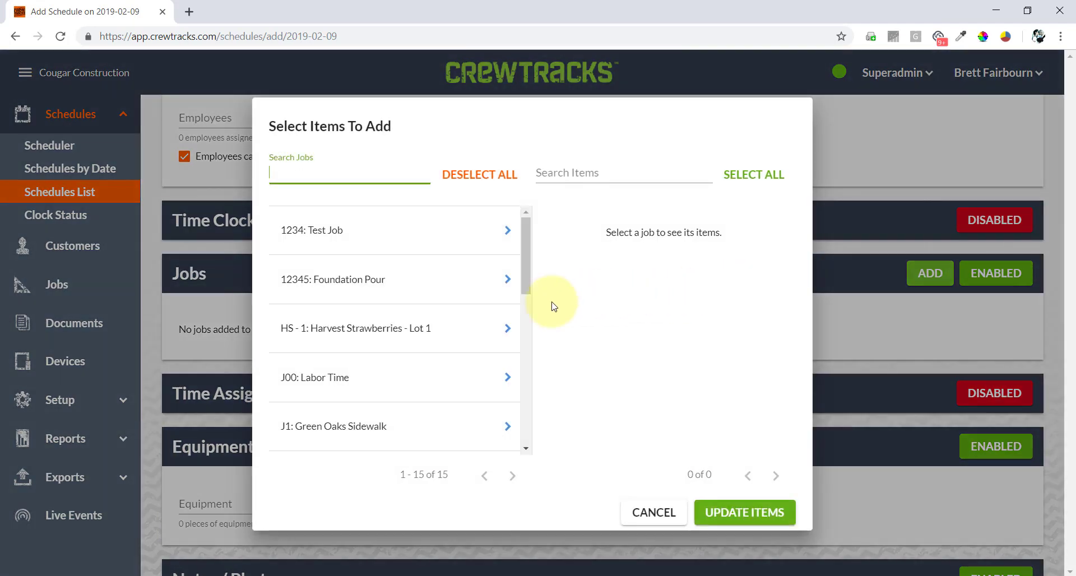
pyautogui.scroll(-1, 308, 356)
pyautogui.click(330, 358)
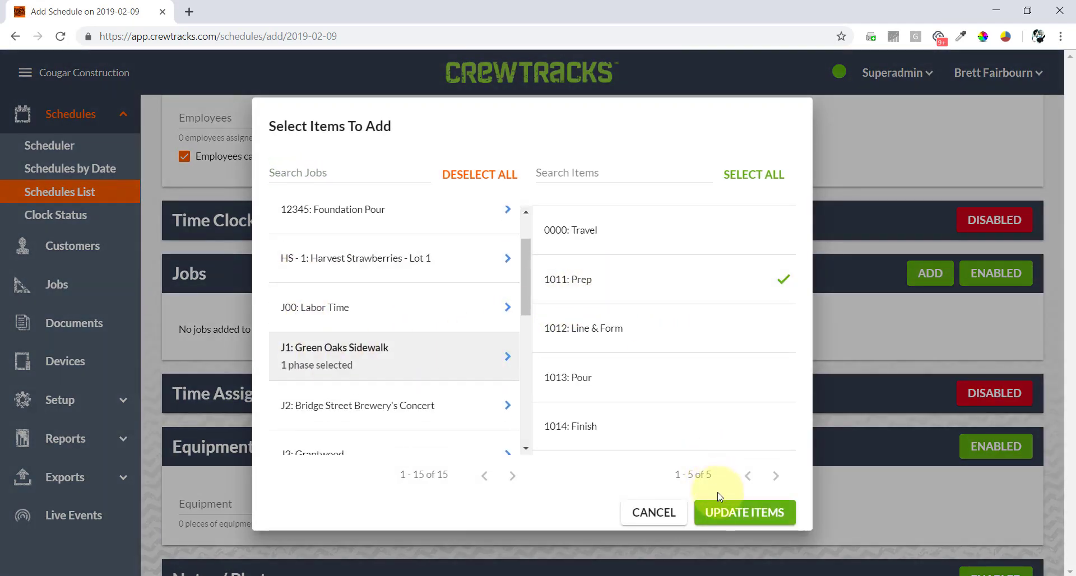
pyautogui.click(721, 510)
# - Review the schedule's Included Documents with the job added, along with its Crew and Jobs sections
pyautogui.scroll(-5, 487, 377)
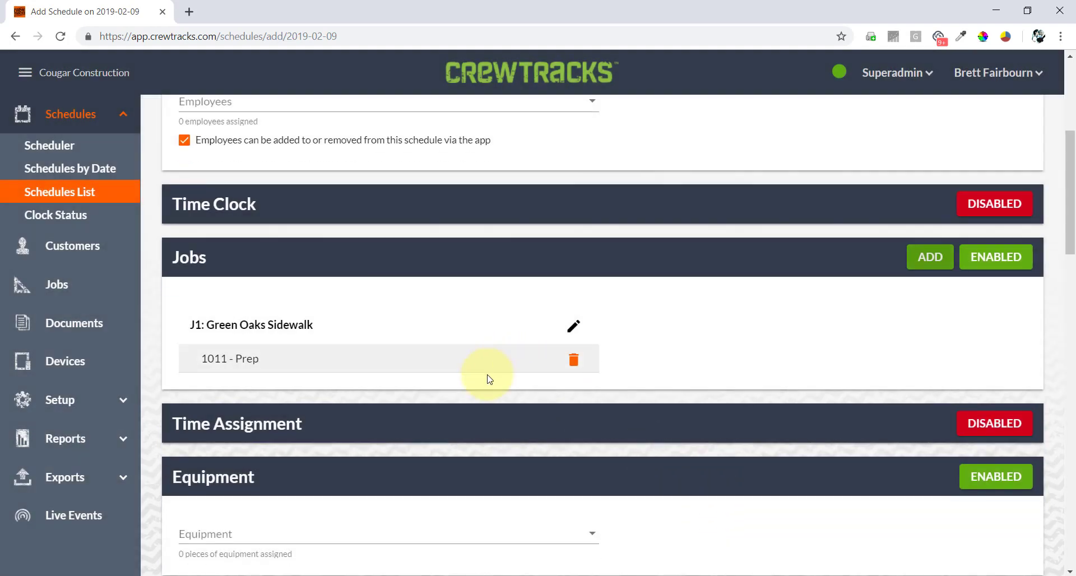
pyautogui.scroll(-8, 437, 395)
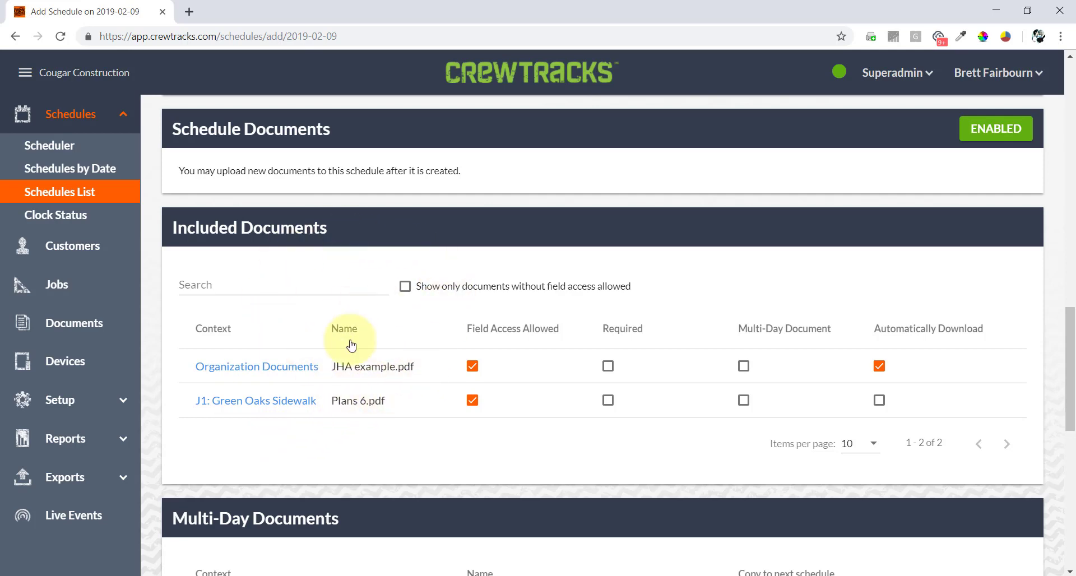
pyautogui.scroll(8, 374, 340)
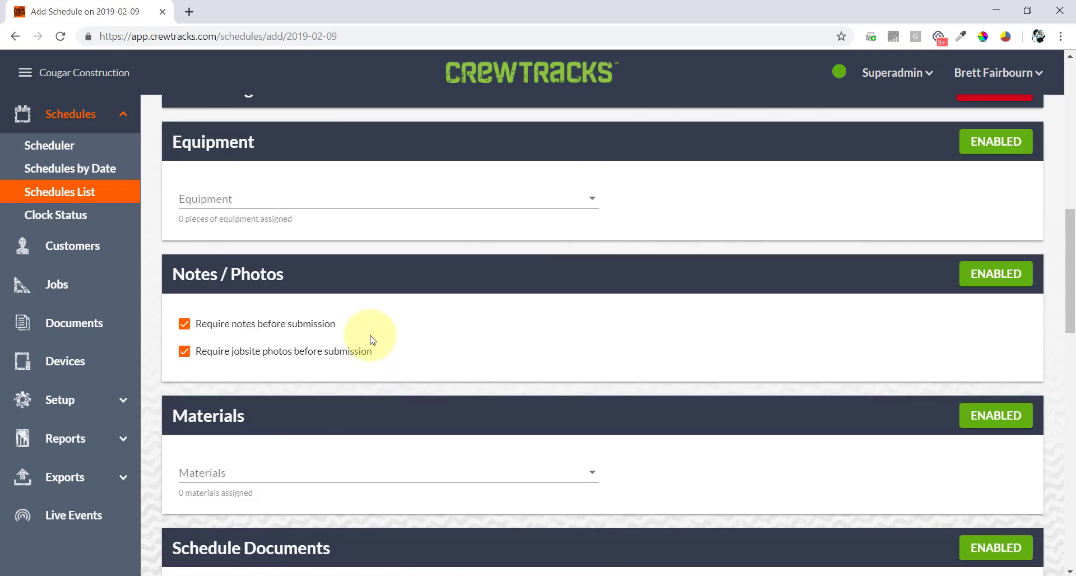
pyautogui.scroll(12, 370, 339)
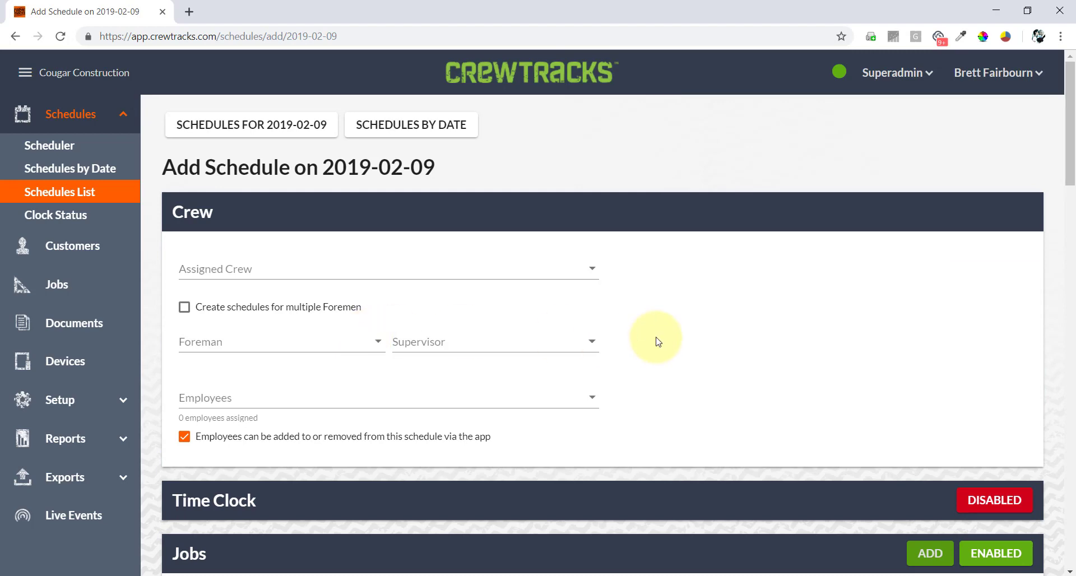
pyautogui.scroll(-5, 655, 342)
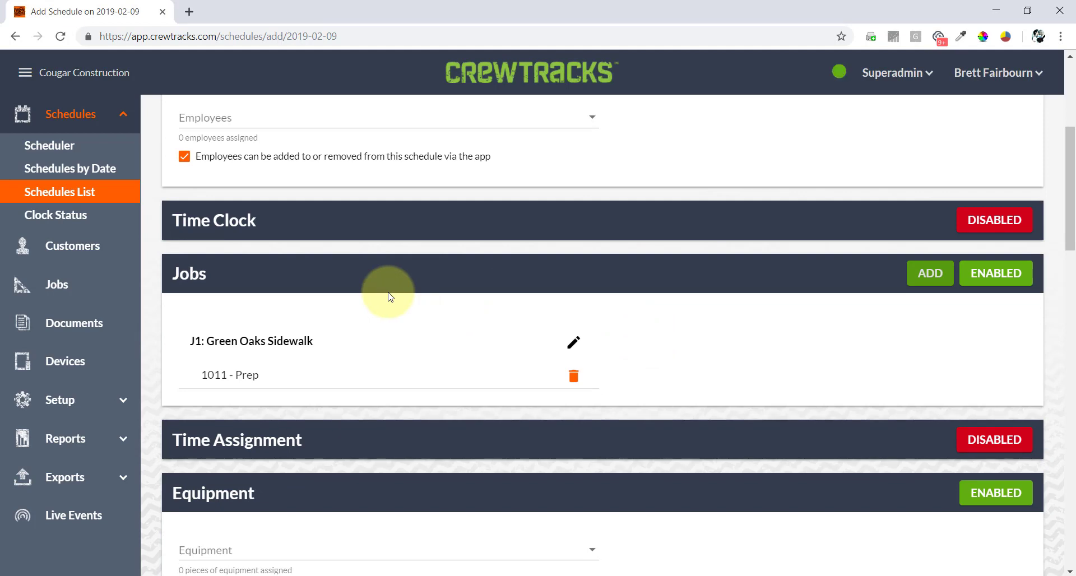
pyautogui.scroll(-5, 391, 297)
# - Open the Masonry Crew for editing and upload the Mobilization Map PDF from the Desktop to its documents
pyautogui.click(125, 316)
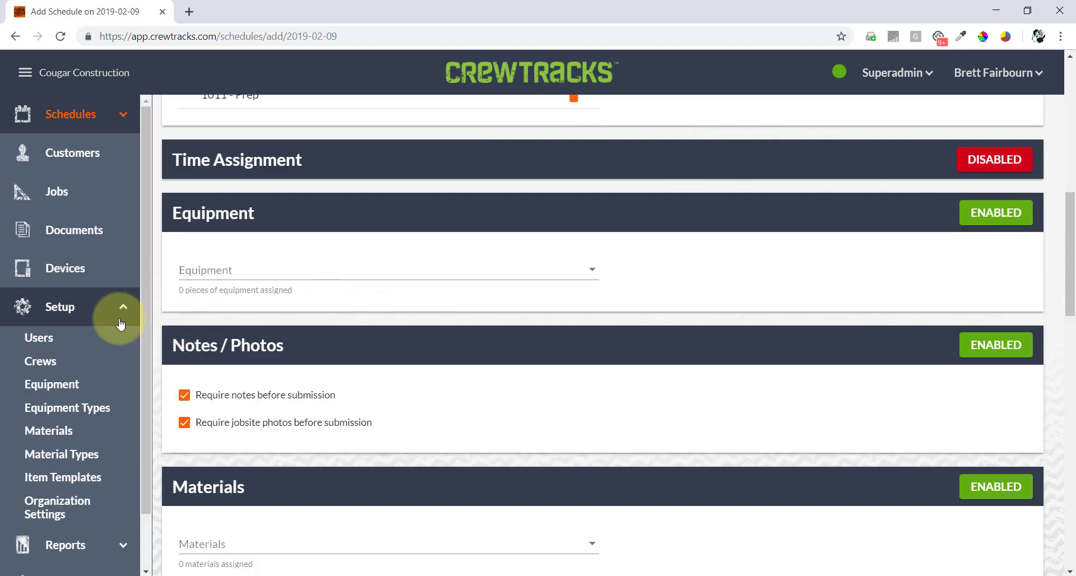
pyautogui.click(53, 365)
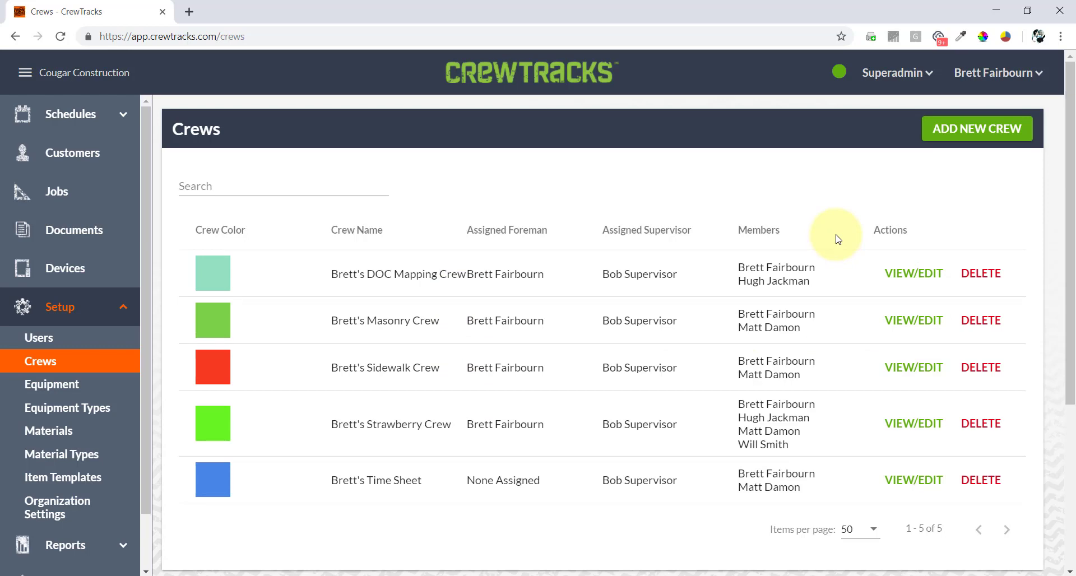
pyautogui.click(896, 320)
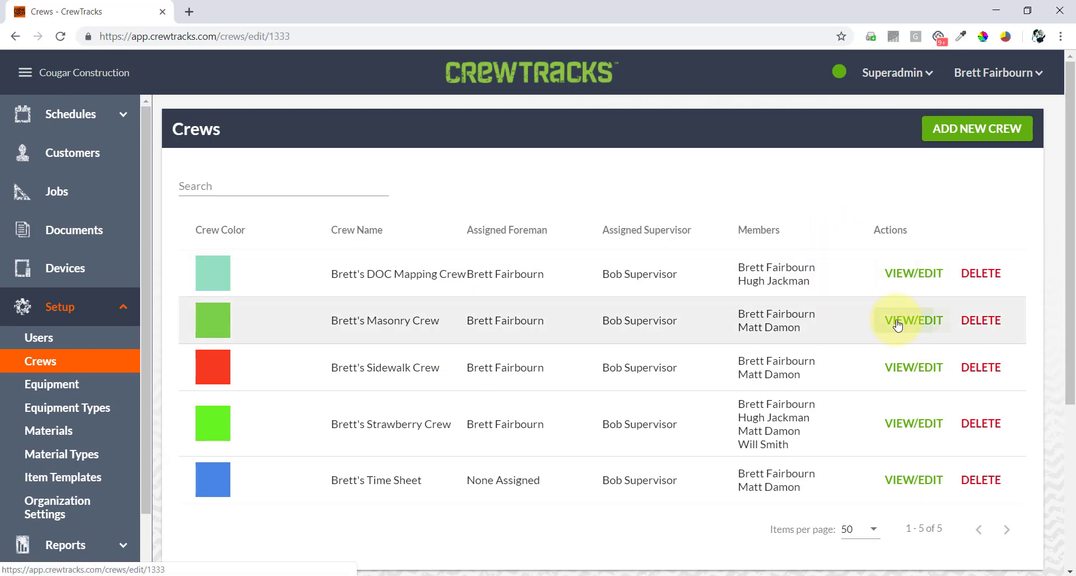
pyautogui.scroll(-14, 463, 380)
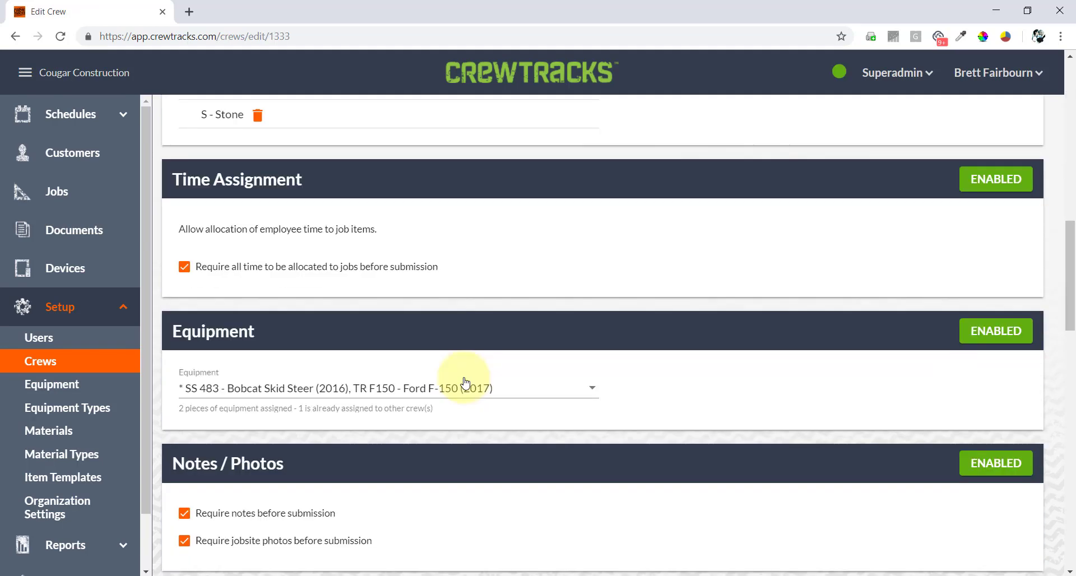
pyautogui.scroll(-6, 465, 382)
pyautogui.click(893, 296)
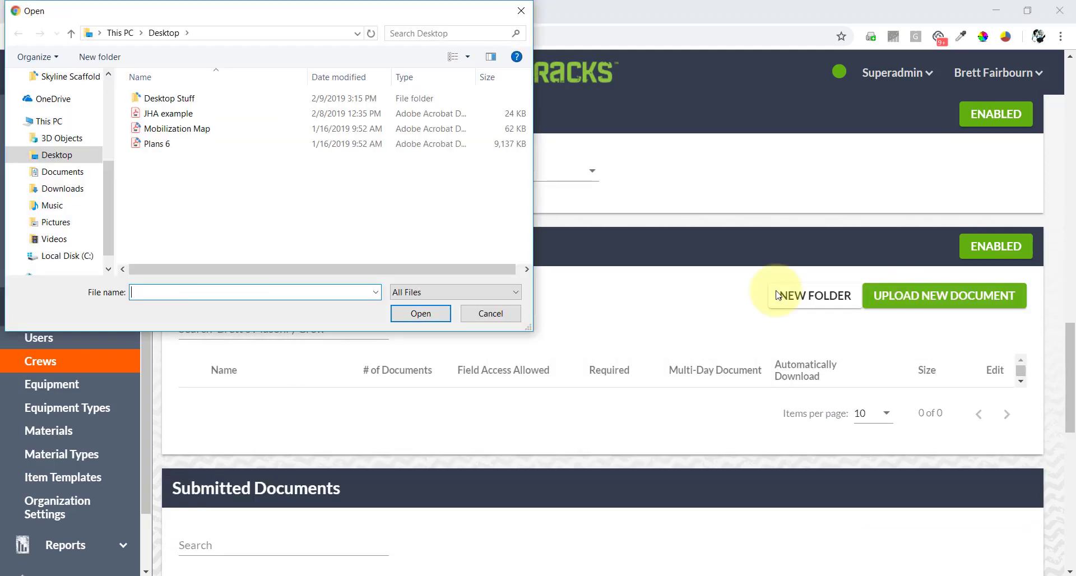
pyautogui.doubleClick(140, 130)
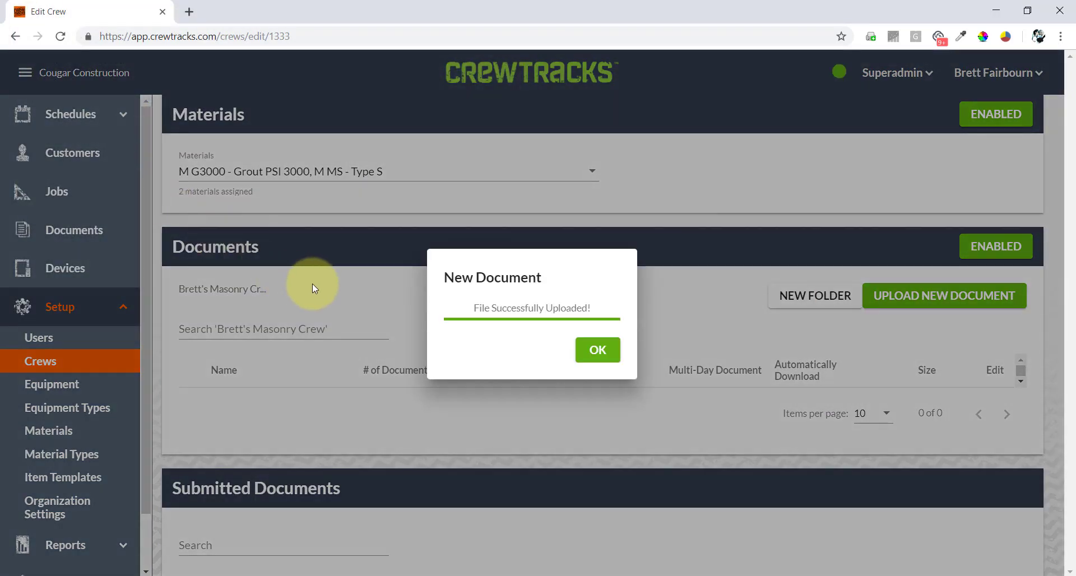
pyautogui.click(594, 350)
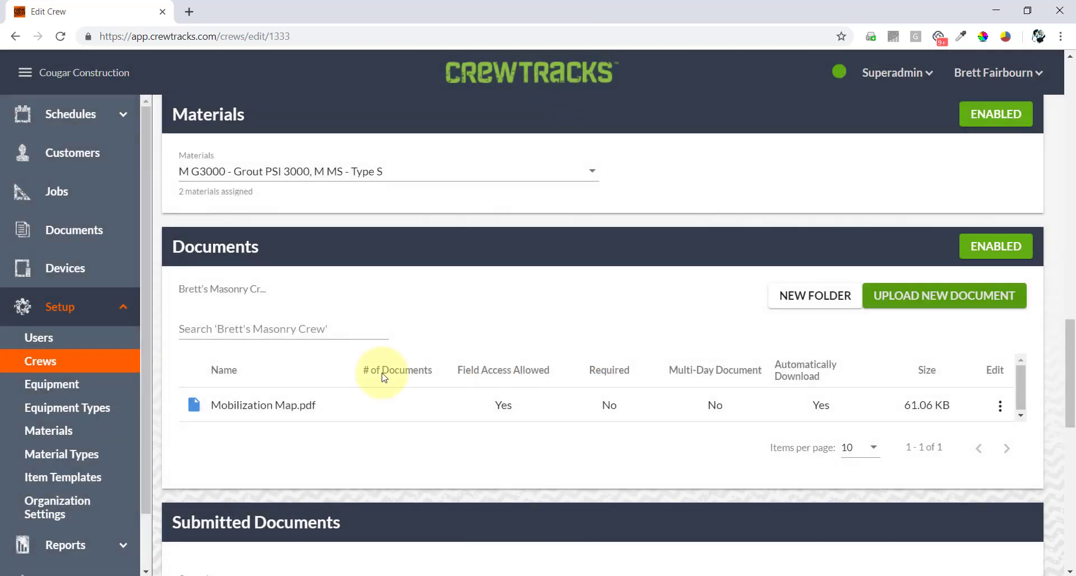
# - Start a new schedule for 2019-02-09 and check its Included Documents before a crew is assigned
pyautogui.click(70, 114)
pyautogui.click(54, 199)
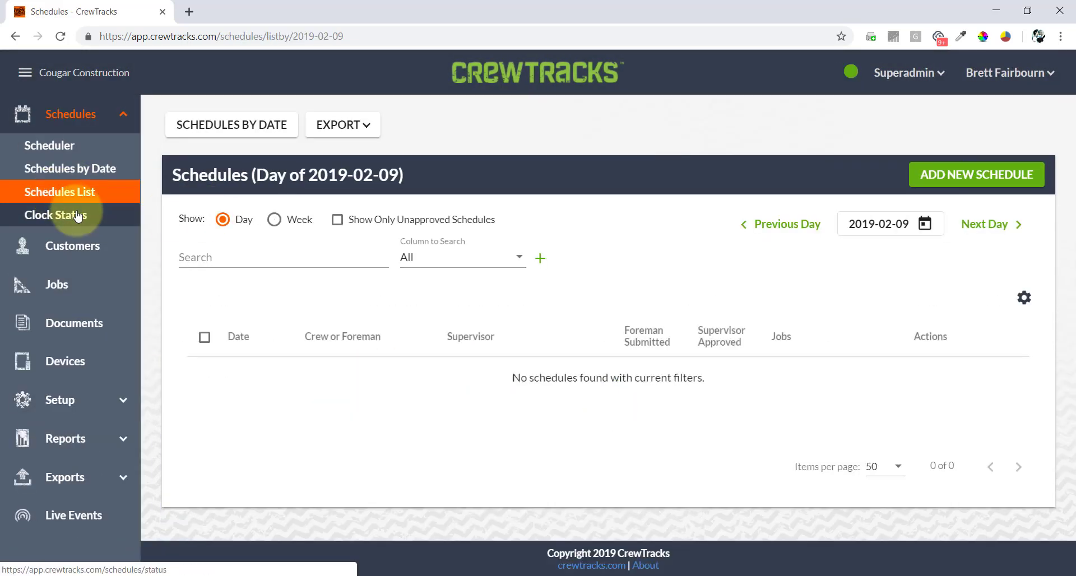
pyautogui.click(945, 179)
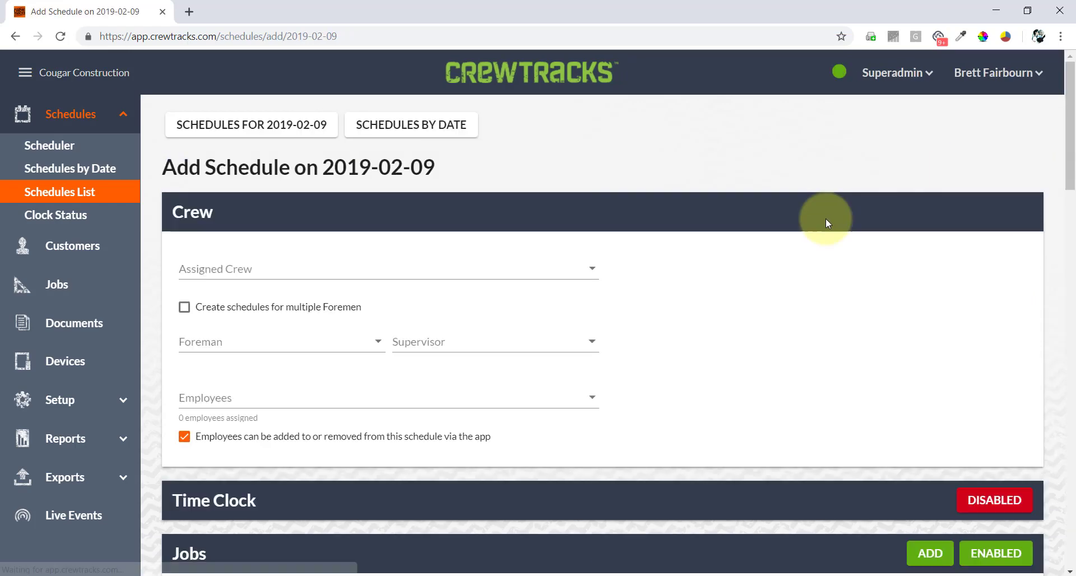
pyautogui.scroll(-10, 290, 398)
pyautogui.scroll(-5, 263, 413)
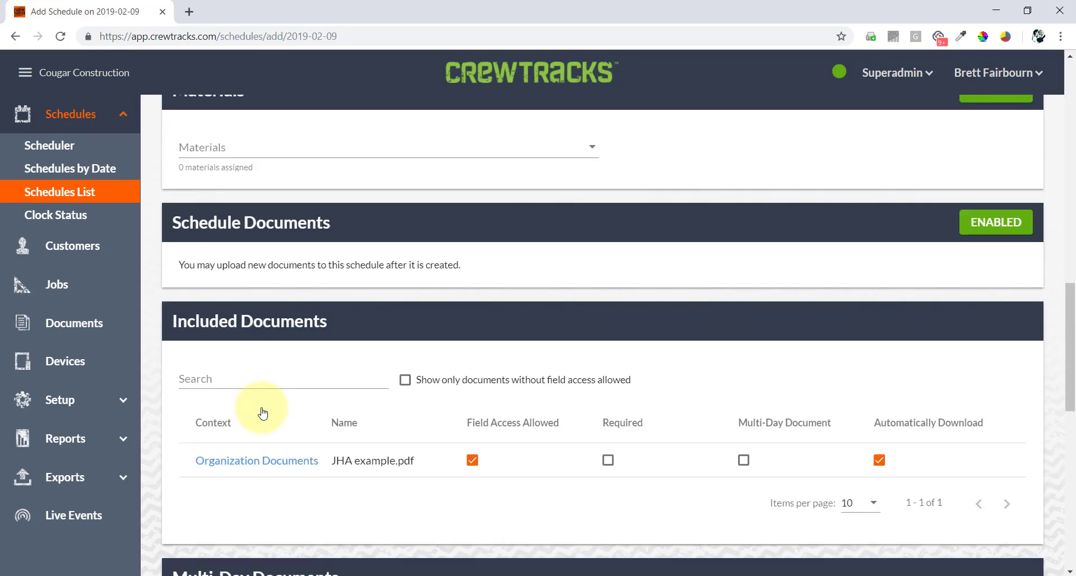
pyautogui.scroll(-1, 261, 413)
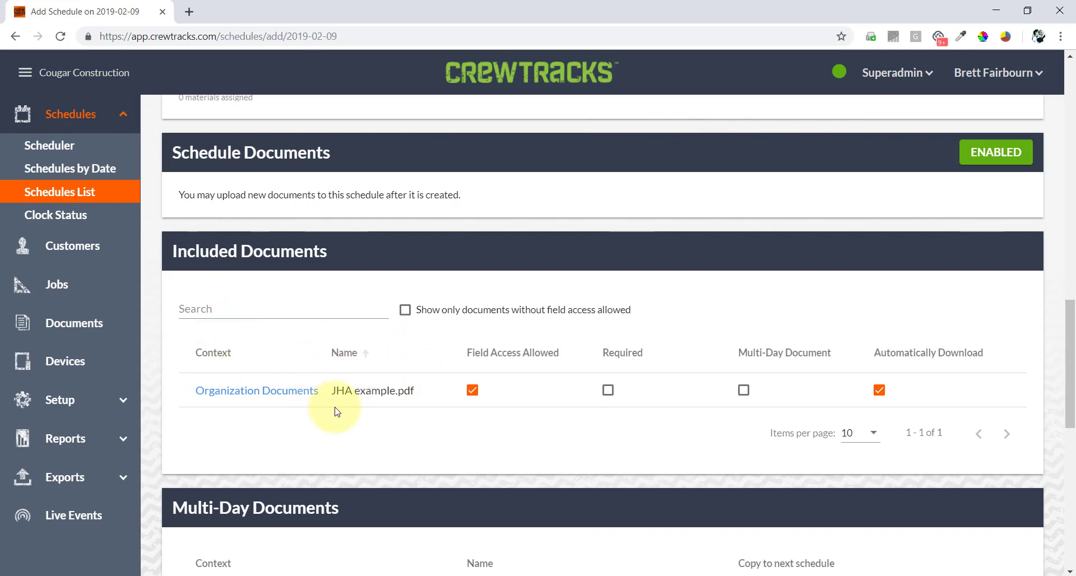
# - Assign the Masonry Crew to the new schedule and check its Included Documents for the crew's Mobilization Map PDF
pyautogui.scroll(15, 363, 383)
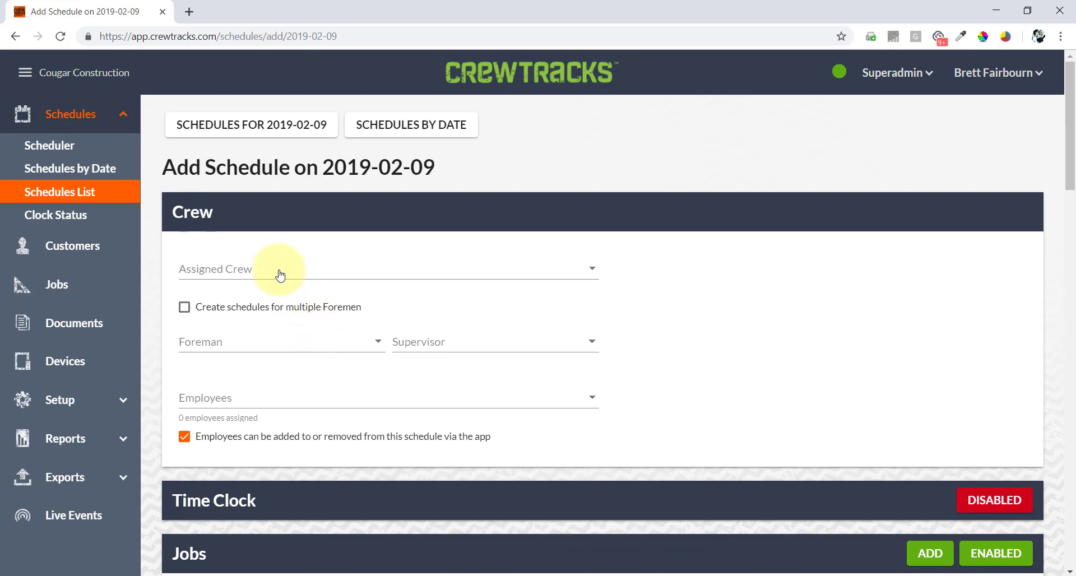
pyautogui.click(280, 274)
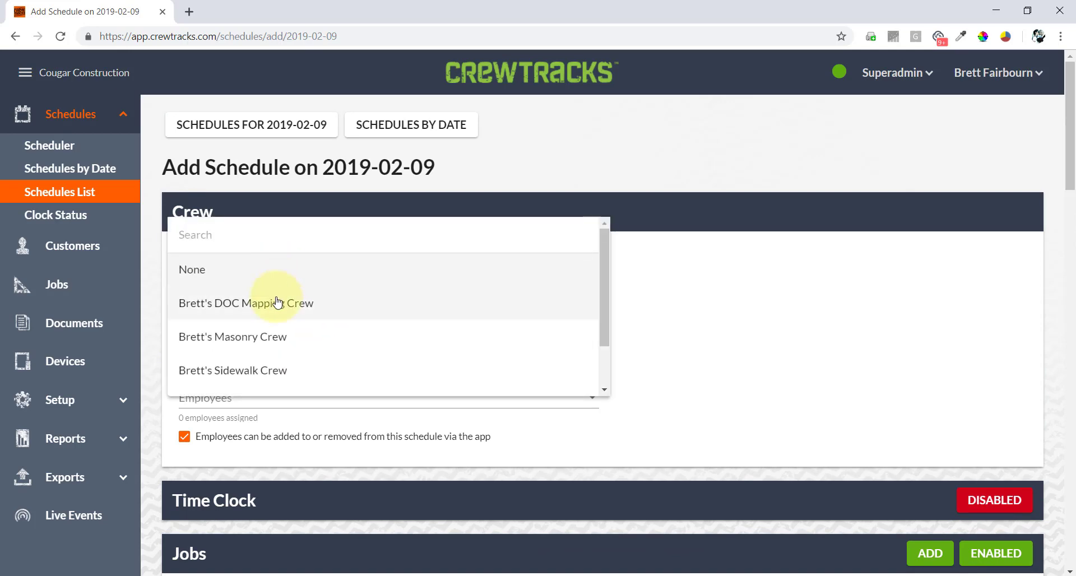
pyautogui.click(250, 338)
pyautogui.scroll(-15, 679, 360)
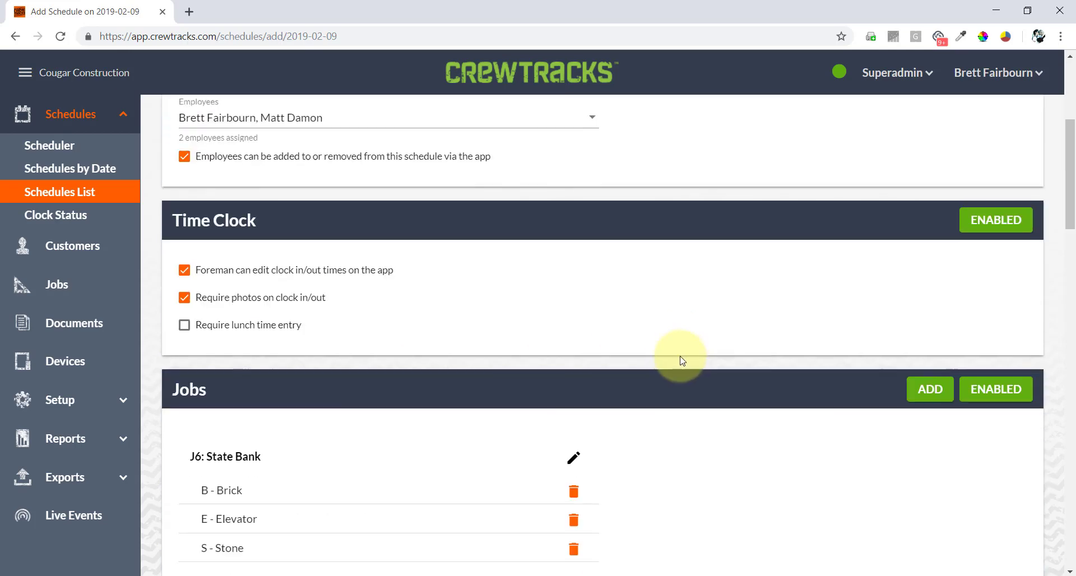
pyautogui.scroll(-8, 619, 369)
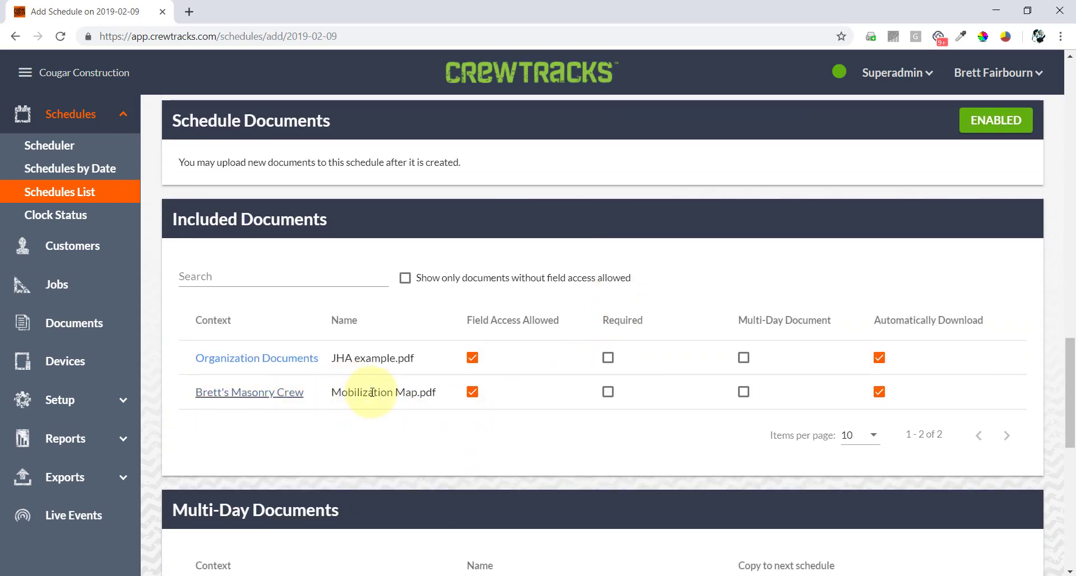
pyautogui.click(275, 393)
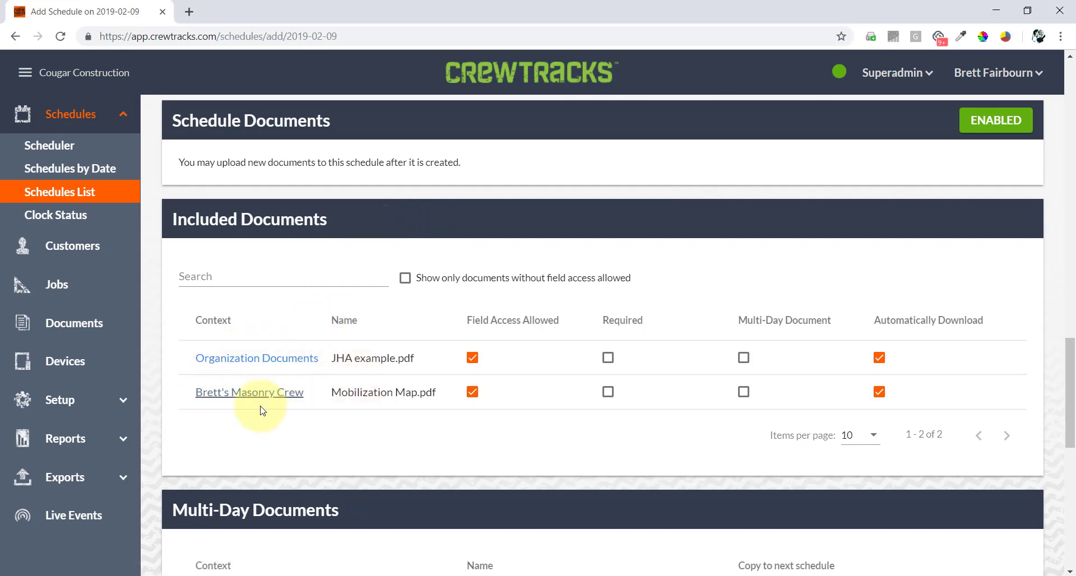
# - View equipment 541, Bobcat Skid Steer (2018), and upload the Equipment Inspection PDF from the Desktop to its documents
pyautogui.click(100, 400)
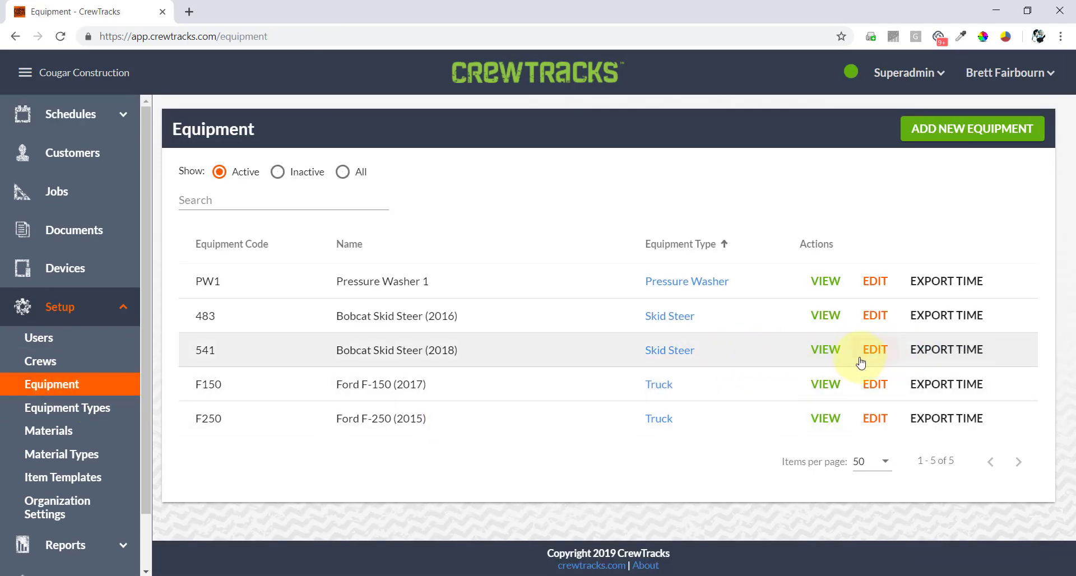
pyautogui.click(829, 354)
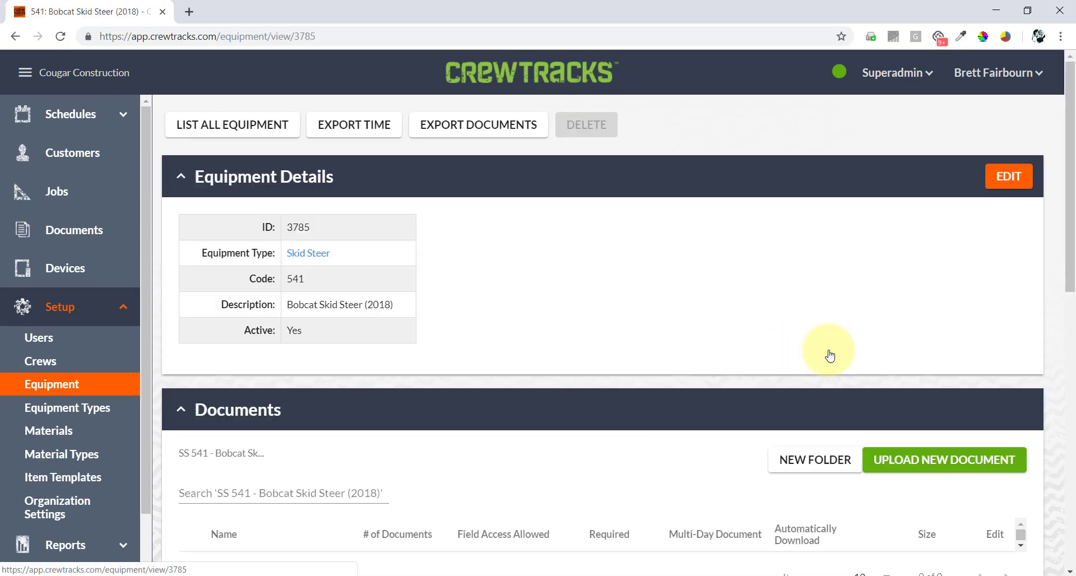
pyautogui.scroll(-3, 487, 324)
pyautogui.click(911, 264)
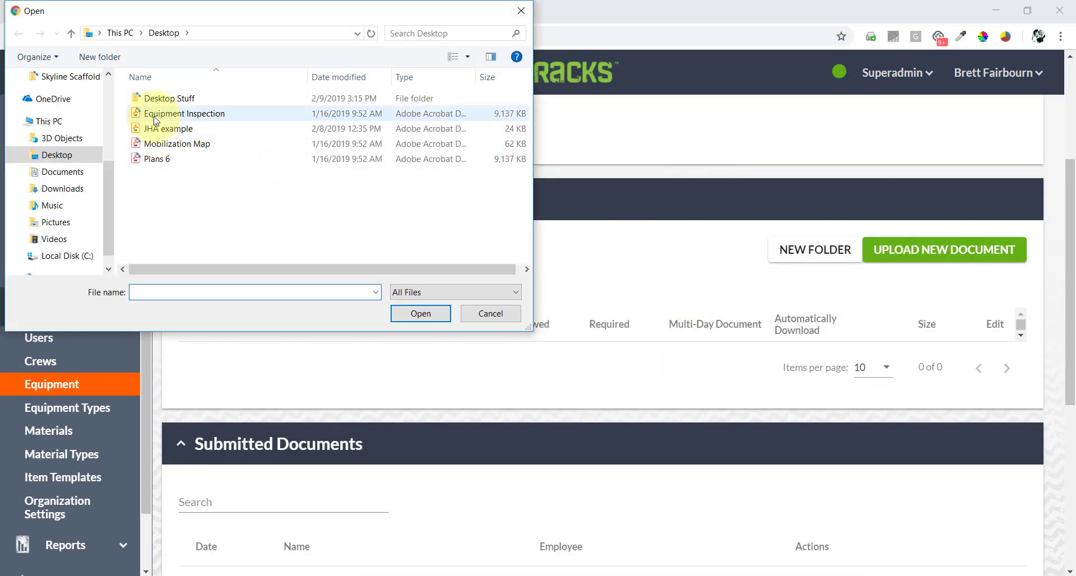
pyautogui.doubleClick(153, 116)
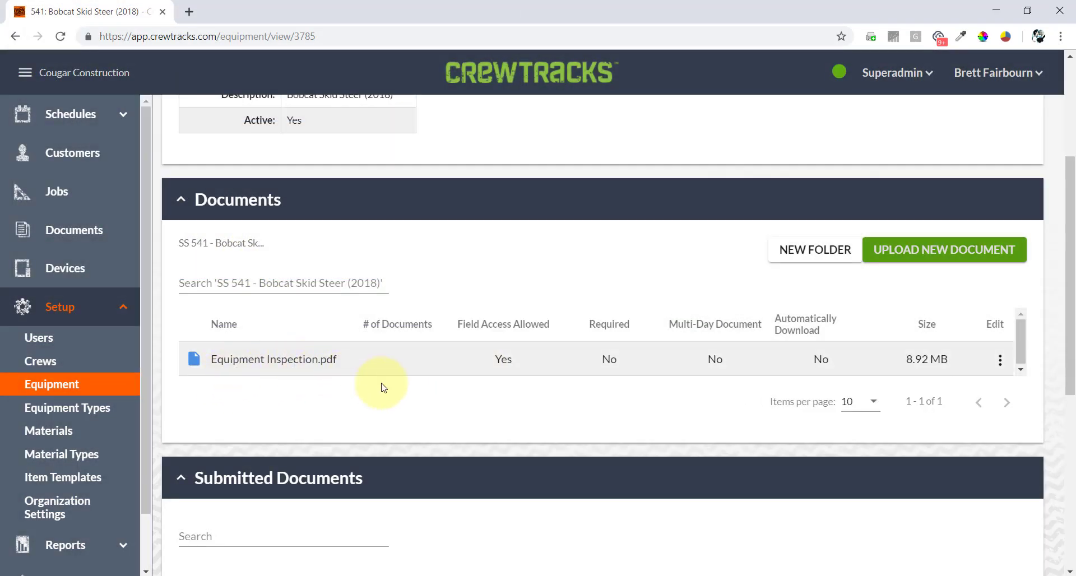
# - Start another new schedule for 2019-02-09 and check its Included Documents before any job, crew or equipment is assigned
pyautogui.click(115, 114)
pyautogui.click(61, 192)
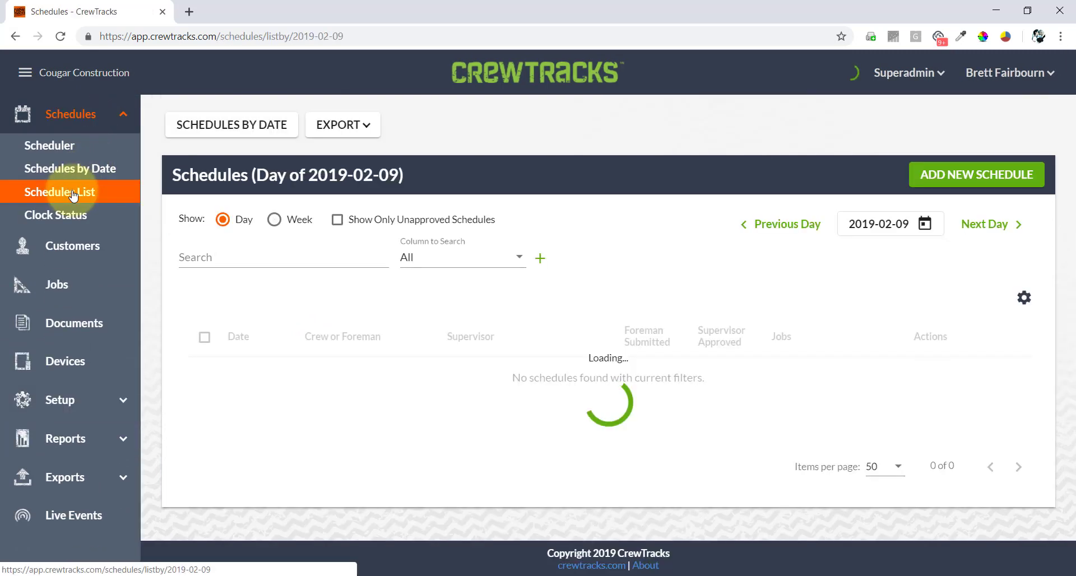
pyautogui.click(935, 175)
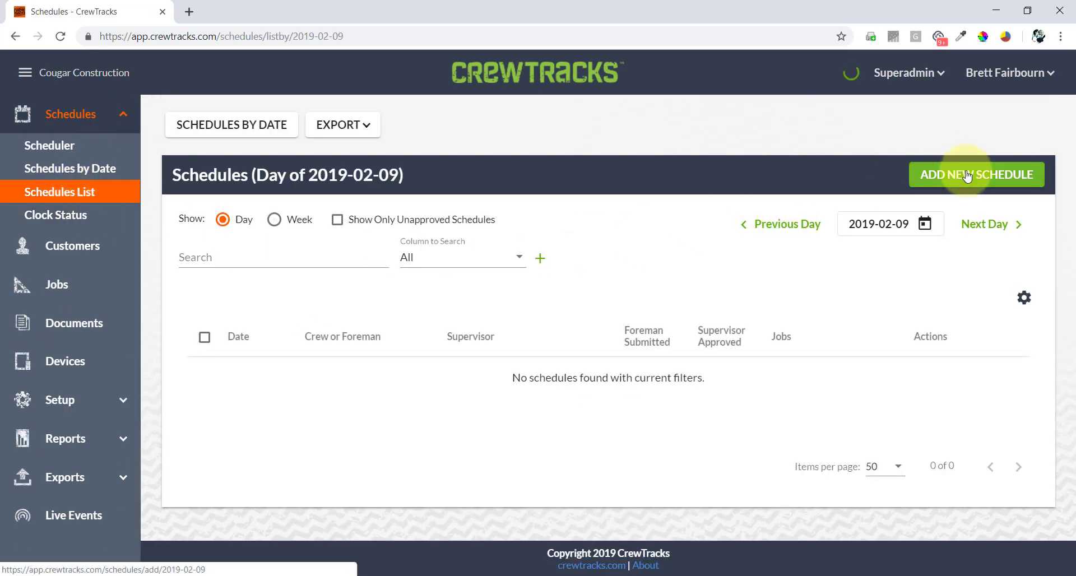
pyautogui.scroll(-15, 153, 374)
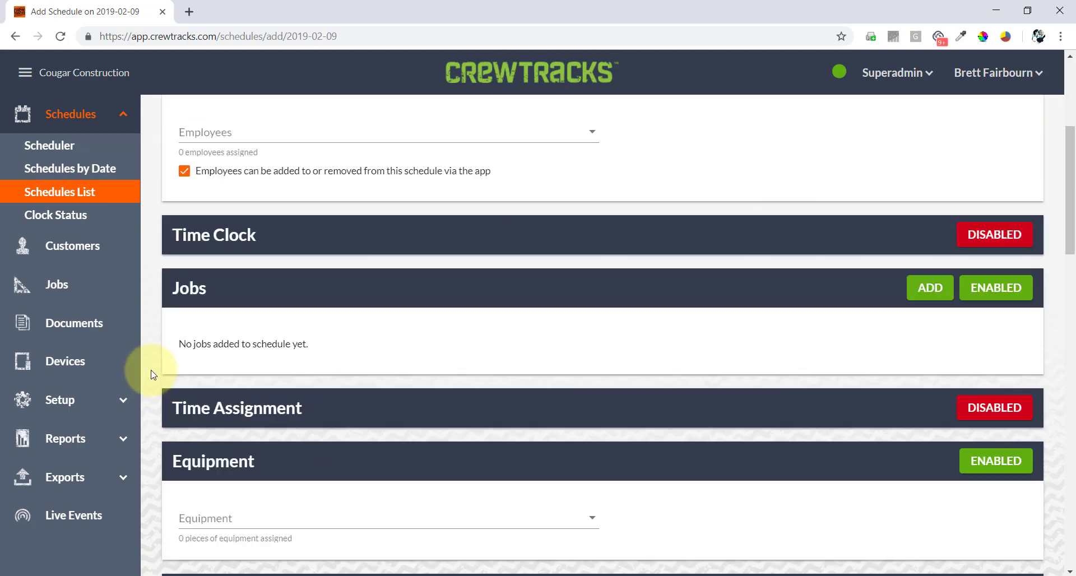
pyautogui.scroll(-5, 153, 375)
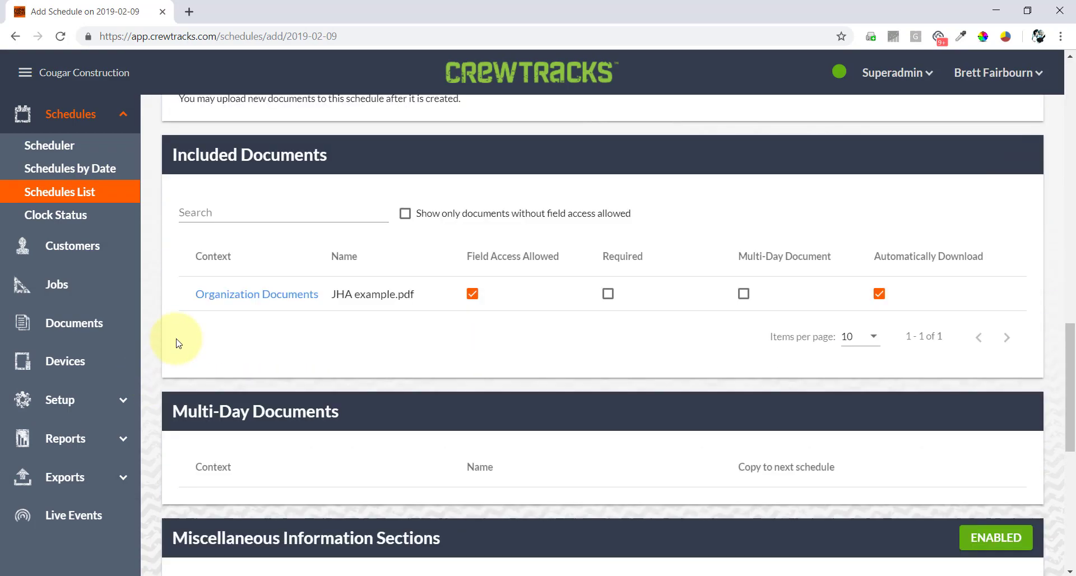
# - Add the 1012: Line & Form item of job J1: Green Oaks Sidewalk to the schedule and check its Included Documents
pyautogui.scroll(10, 273, 274)
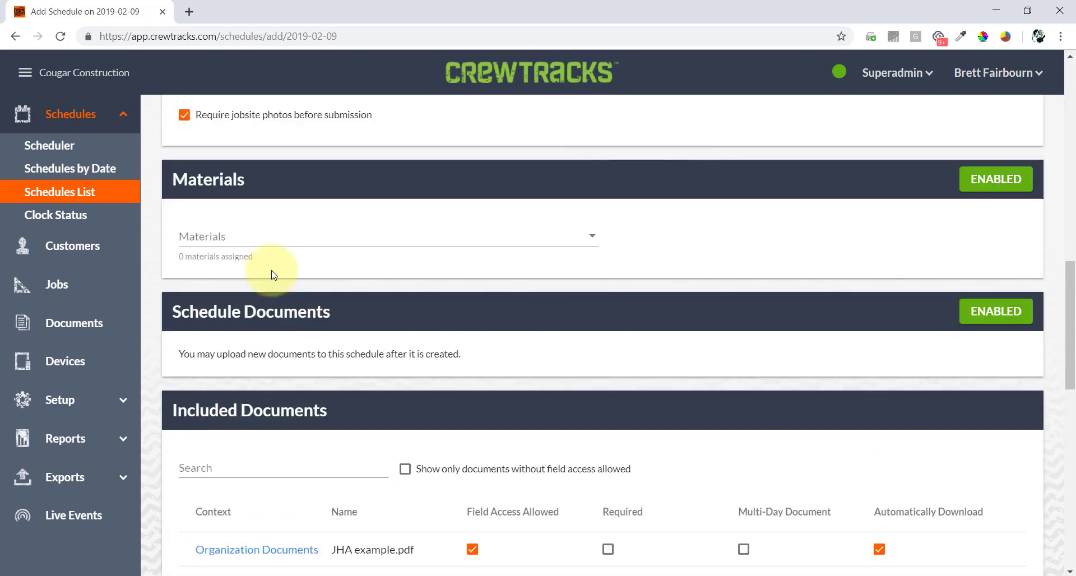
pyautogui.scroll(5, 275, 270)
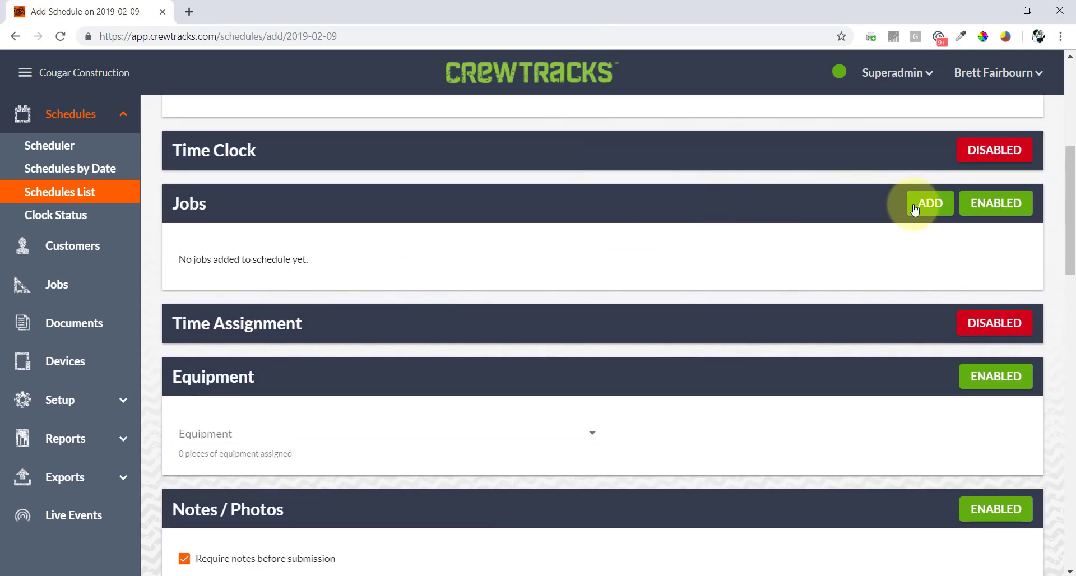
pyautogui.click(922, 204)
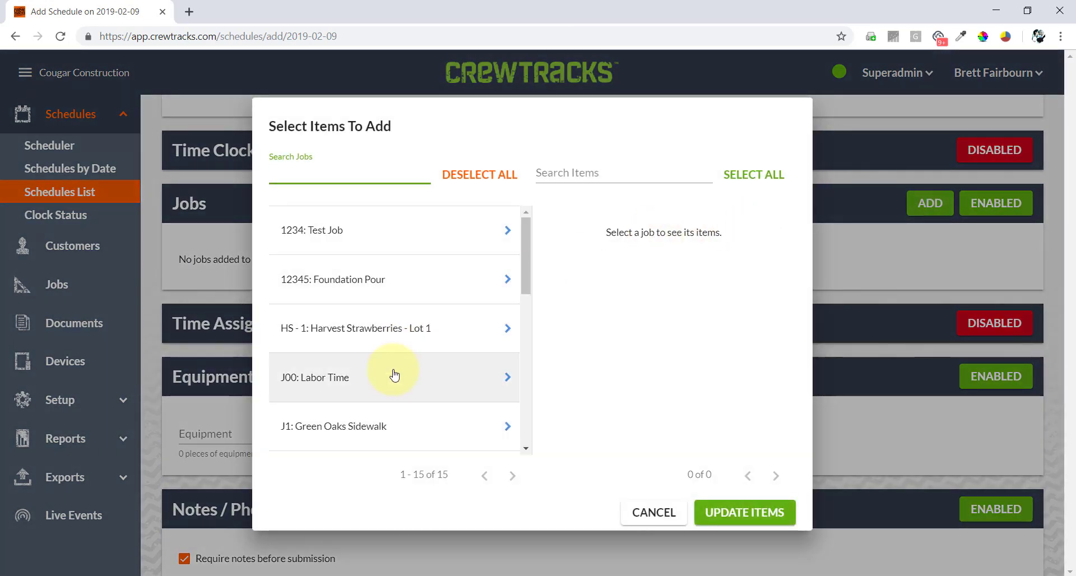
pyautogui.click(385, 424)
pyautogui.click(605, 339)
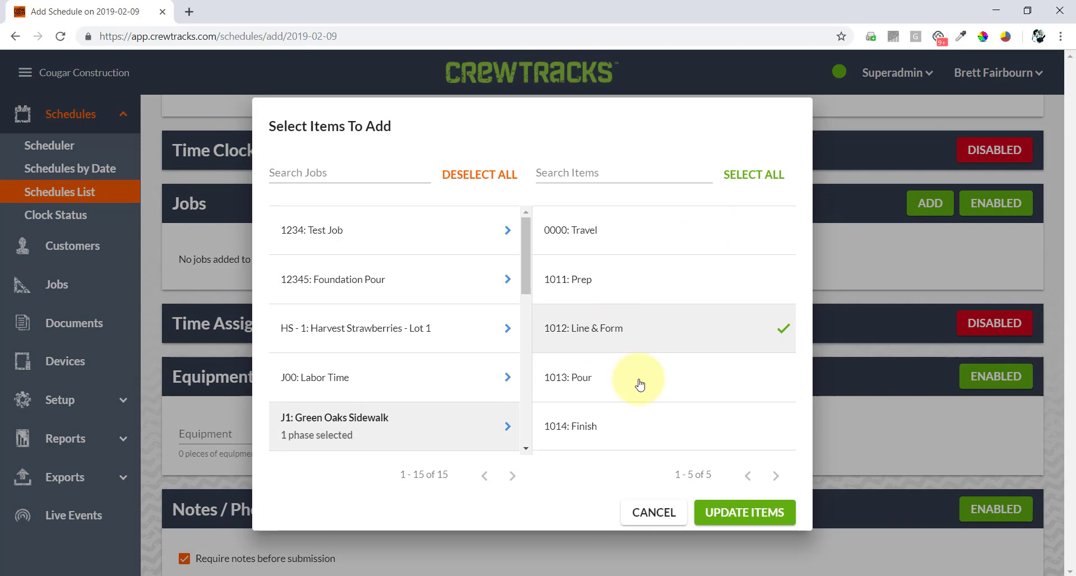
pyautogui.click(727, 511)
pyautogui.scroll(-12, 431, 321)
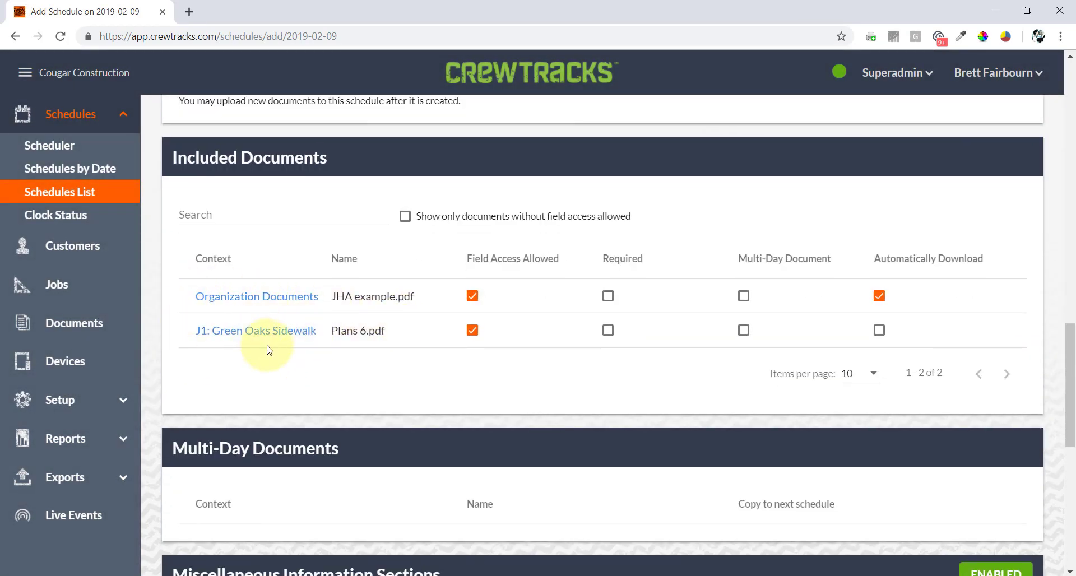
# - Assign the Masonry Crew to the schedule containing the Green Oaks Sidewalk job and review its Included Documents
pyautogui.scroll(15, 266, 349)
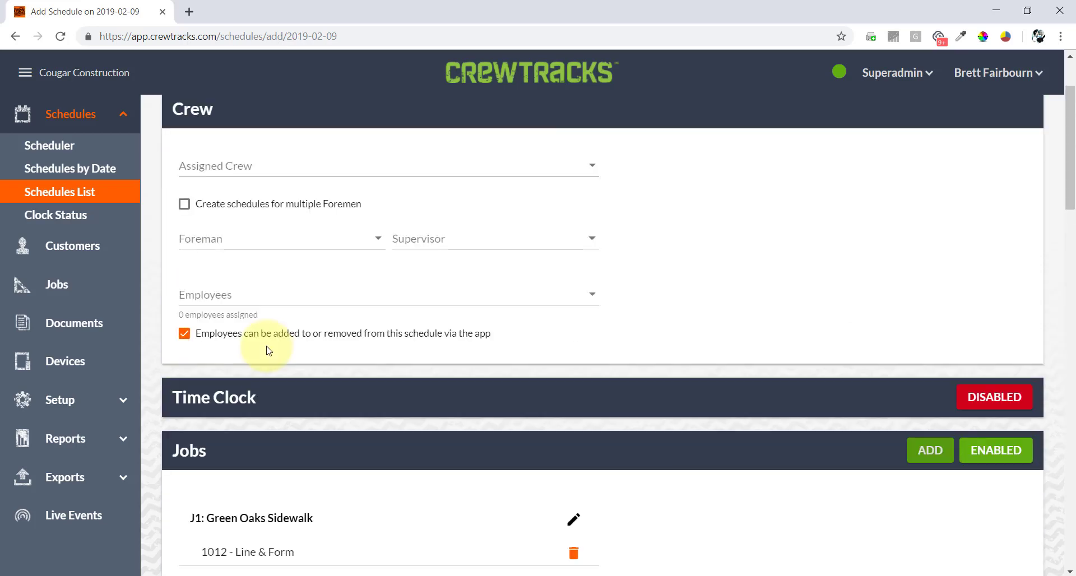
pyautogui.scroll(1, 247, 304)
pyautogui.click(243, 274)
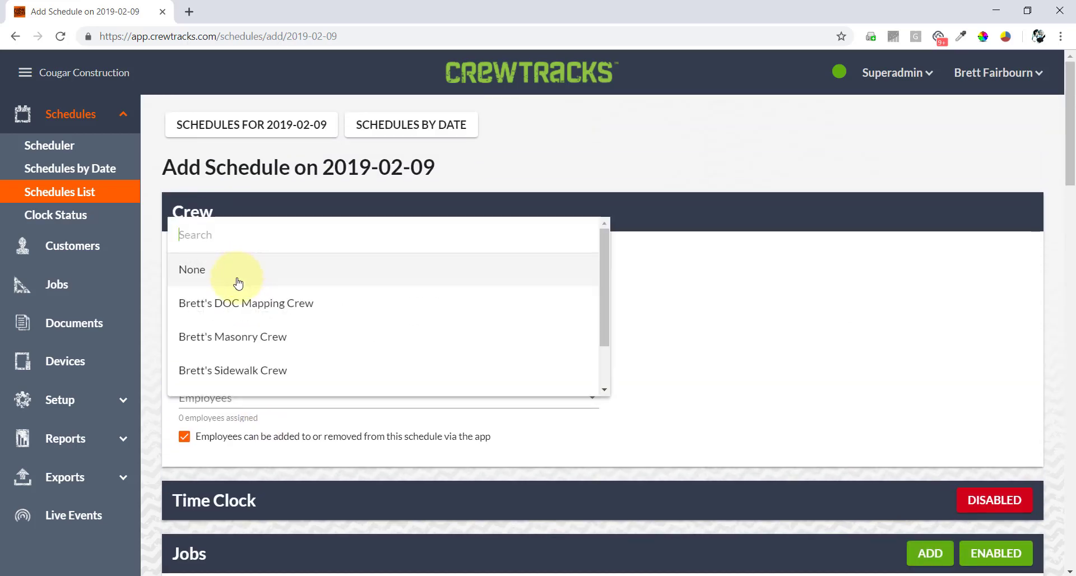
pyautogui.click(230, 348)
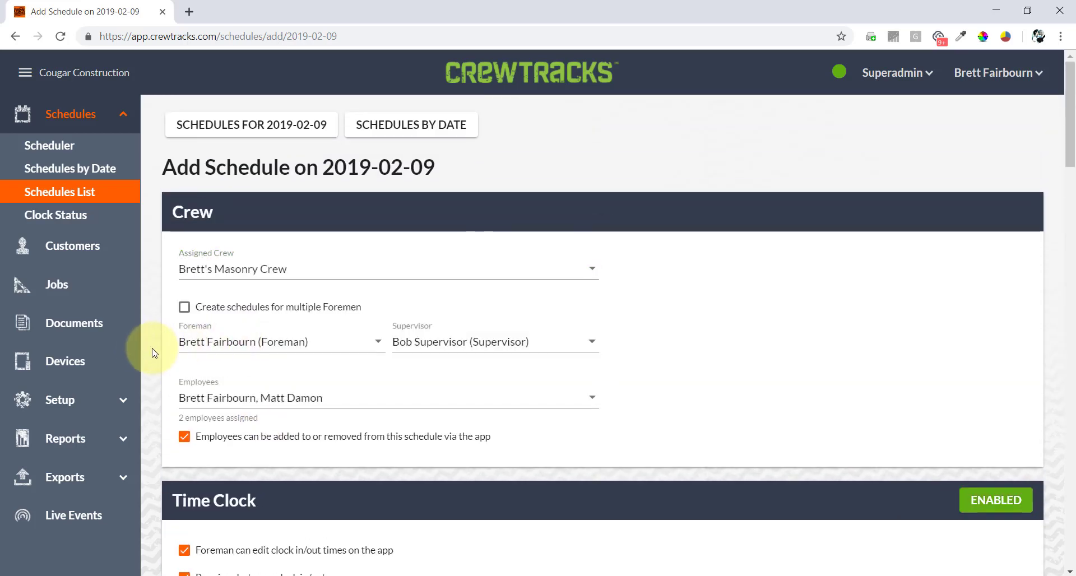
pyautogui.scroll(-20, 153, 352)
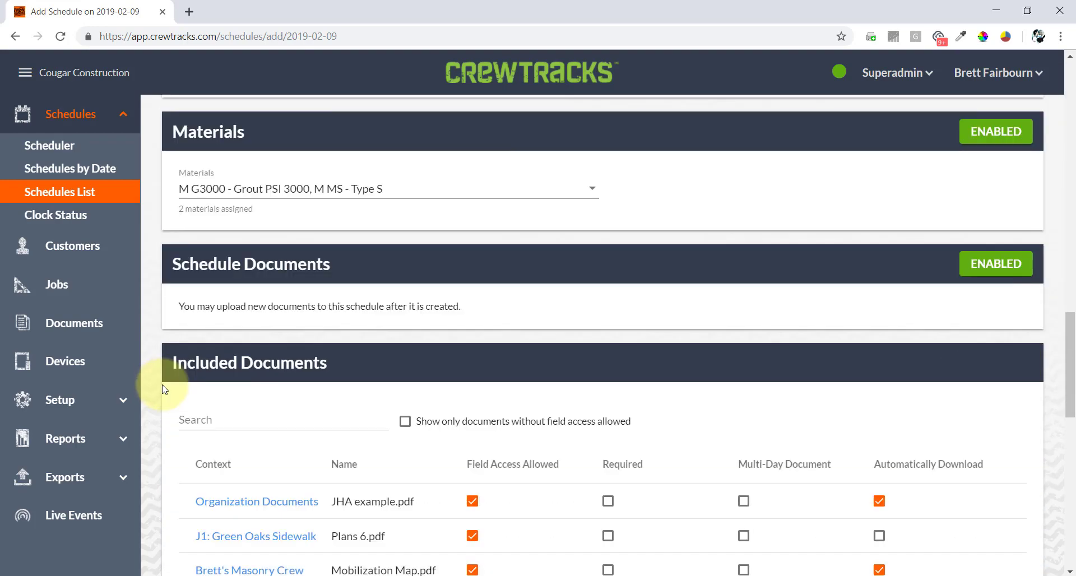
pyautogui.scroll(-2, 164, 390)
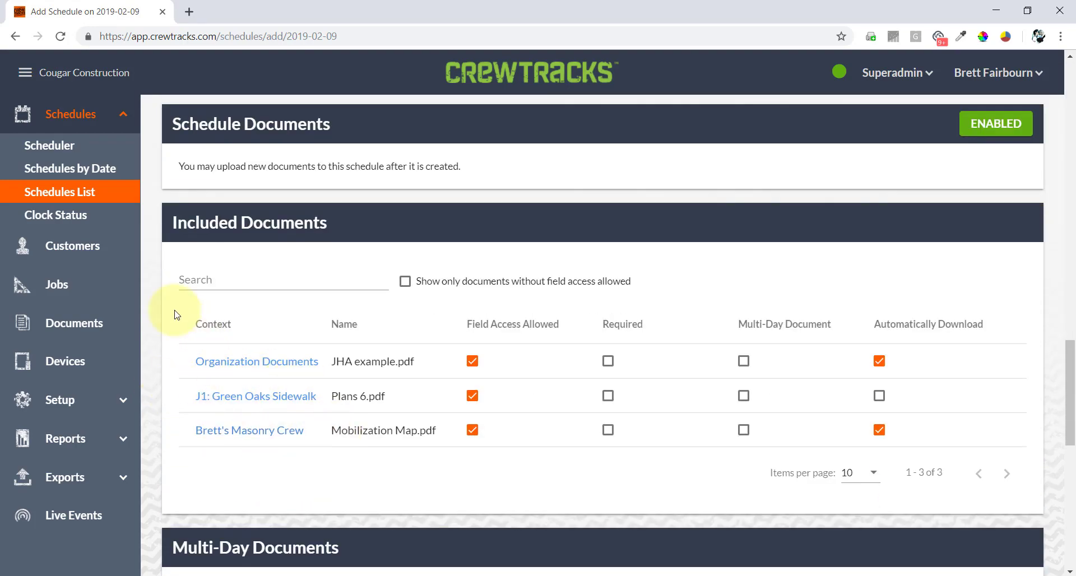
# - Replace SS 483 - Bobcat Skid Steer (2016) with SS 541 - Bobcat Skid Steer (2018) in the schedule's equipment
pyautogui.scroll(11, 175, 314)
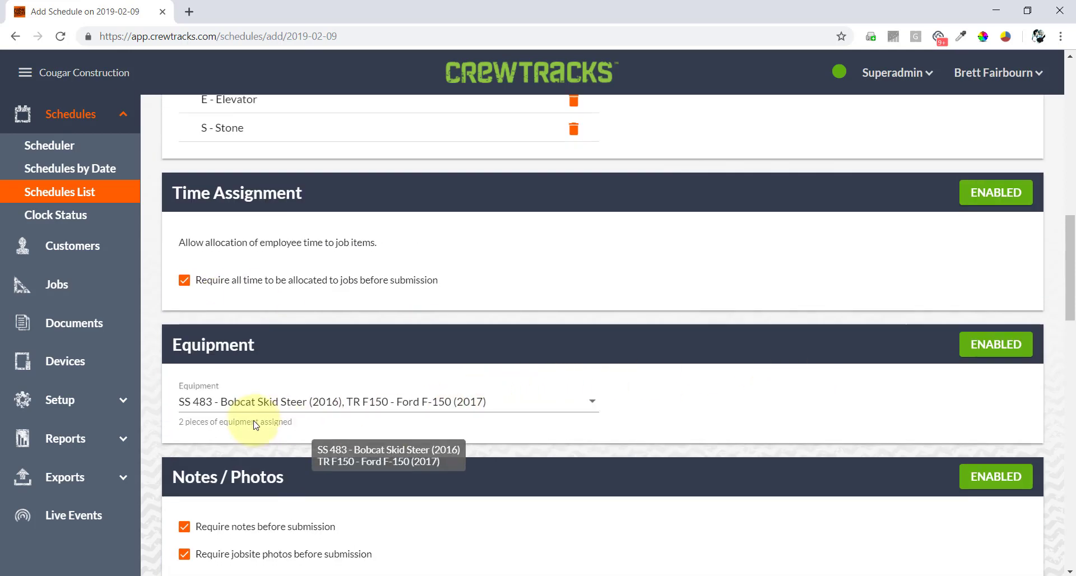
pyautogui.scroll(-12, 254, 424)
pyautogui.scroll(6, 264, 420)
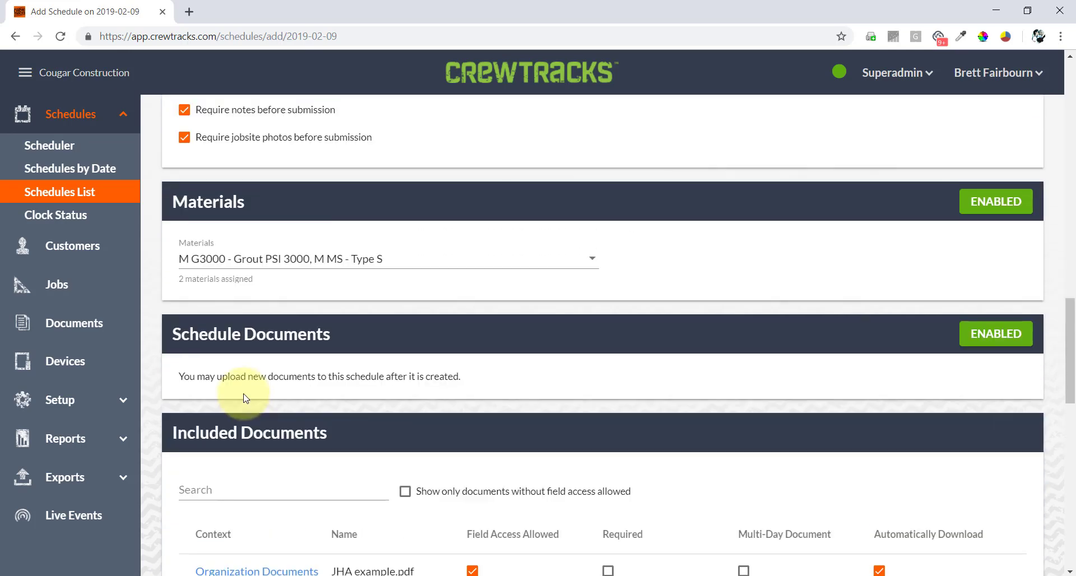
pyautogui.scroll(7, 244, 398)
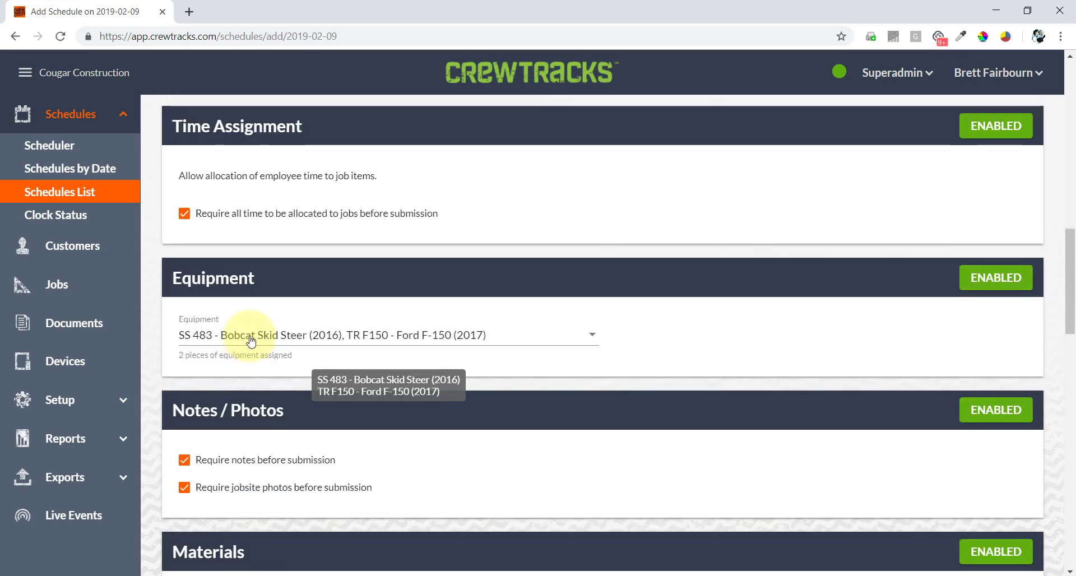
pyautogui.click(249, 339)
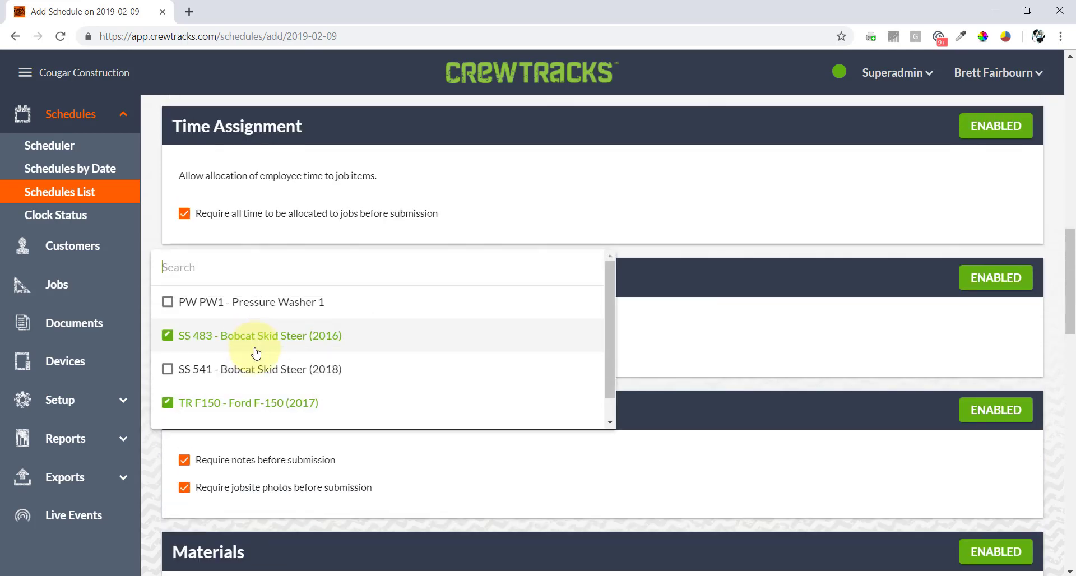
pyautogui.click(213, 341)
pyautogui.click(216, 369)
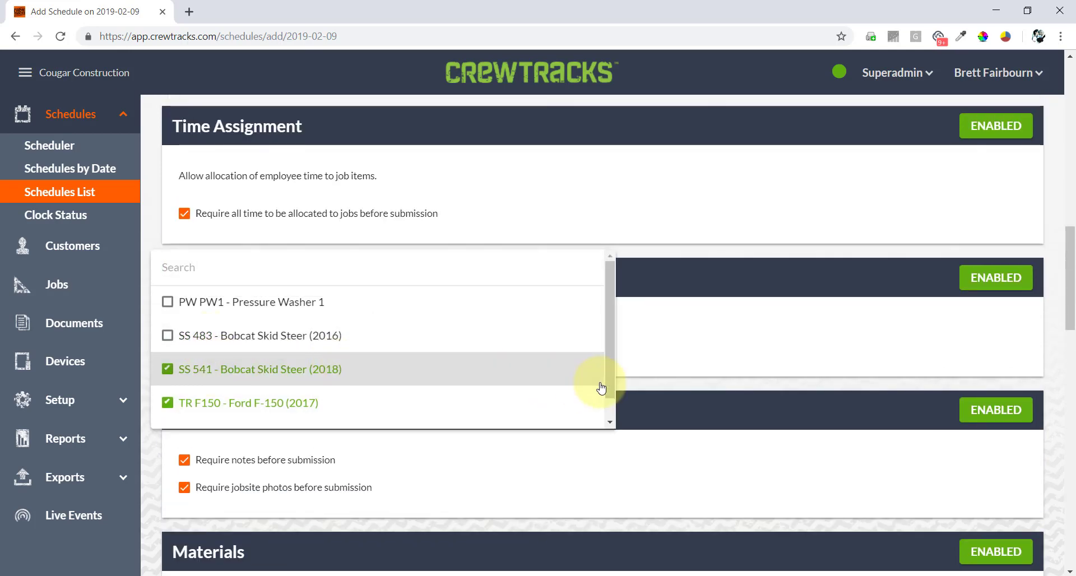
pyautogui.click(644, 386)
# - Review the Included Documents and the Schedule Documents upload note, and save the schedule
pyautogui.scroll(-10, 538, 395)
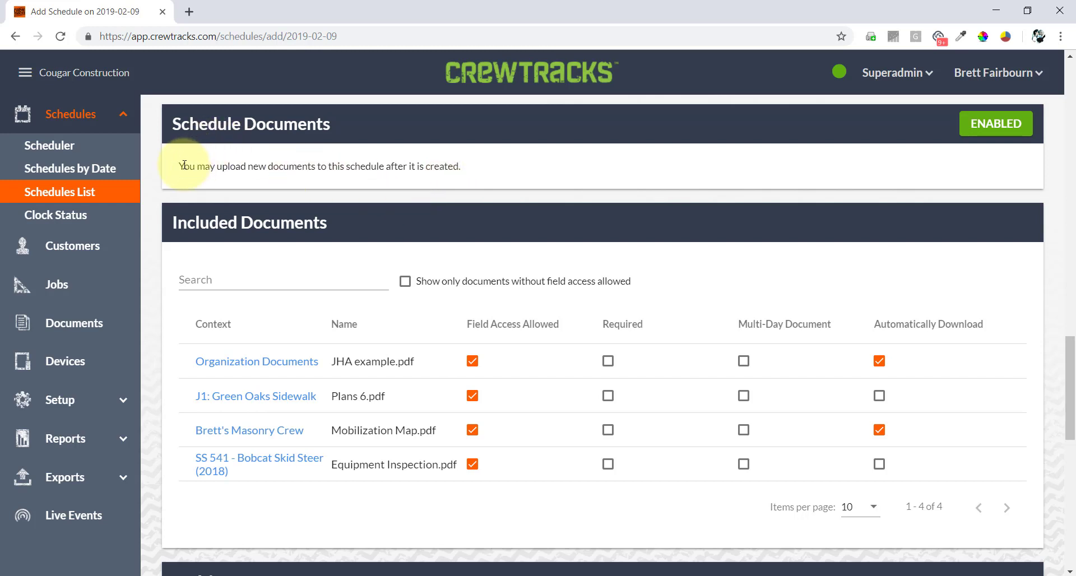
pyautogui.moveTo(183, 166); pyautogui.dragTo(456, 165)
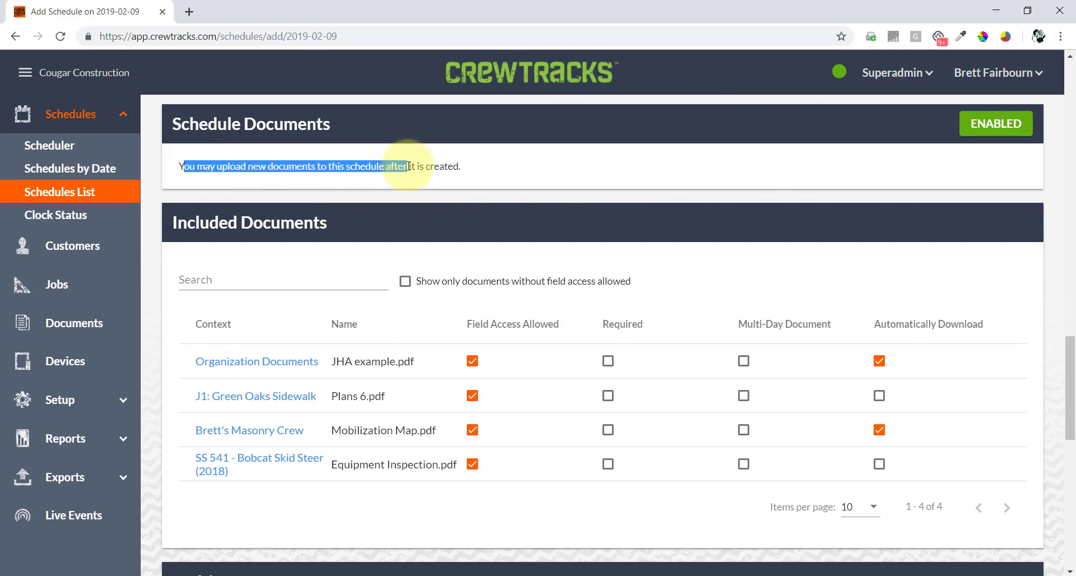
pyautogui.click(444, 166)
pyautogui.scroll(-11, 363, 261)
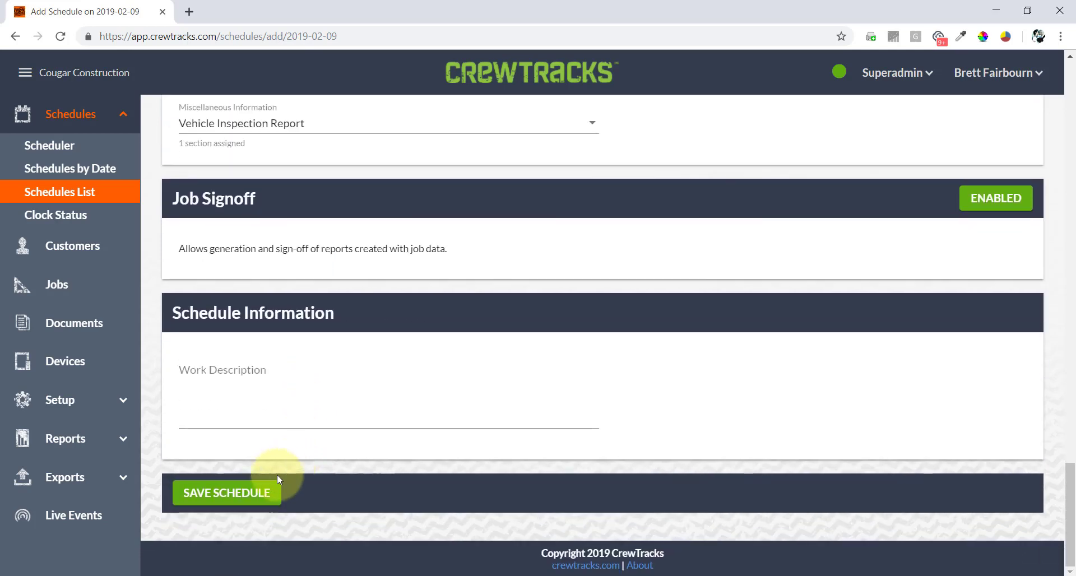
pyautogui.click(247, 492)
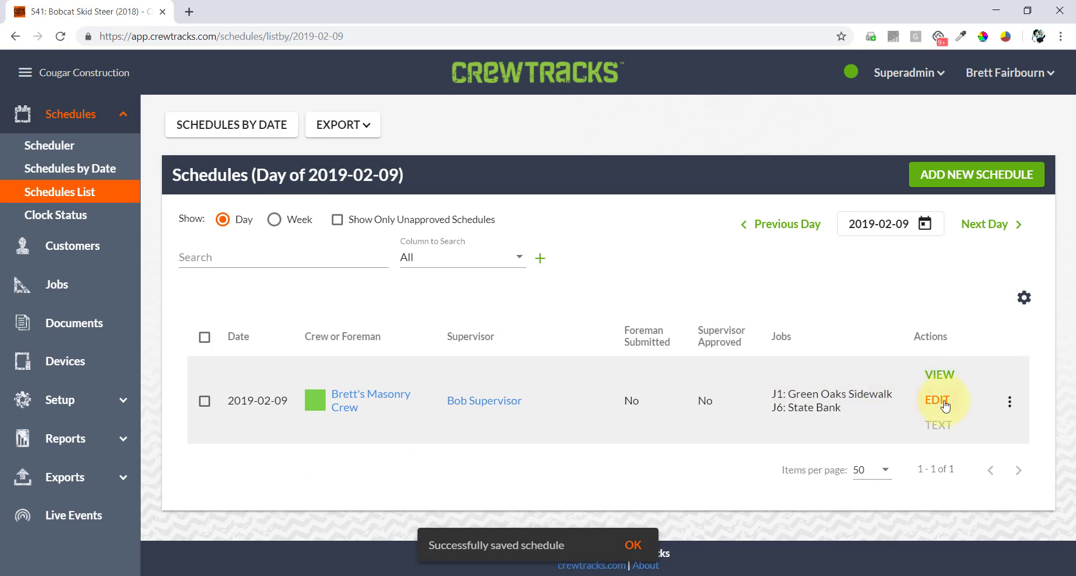
# - Open the saved Masonry Crew schedule for editing and go to its Schedule Documents section
pyautogui.click(944, 404)
pyautogui.scroll(-15, 648, 363)
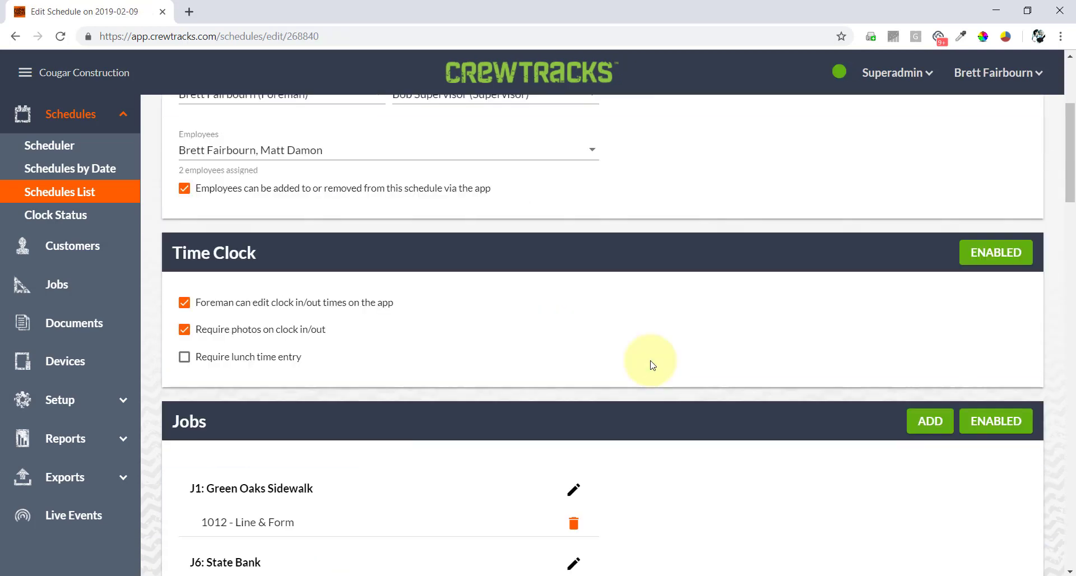
pyautogui.scroll(-5, 650, 364)
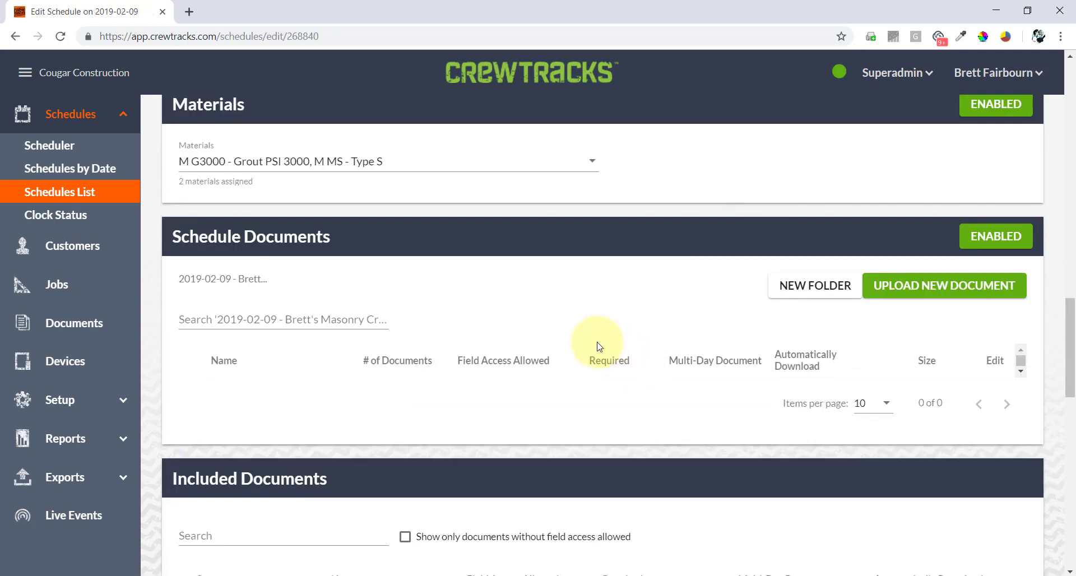
pyautogui.scroll(-1, 629, 292)
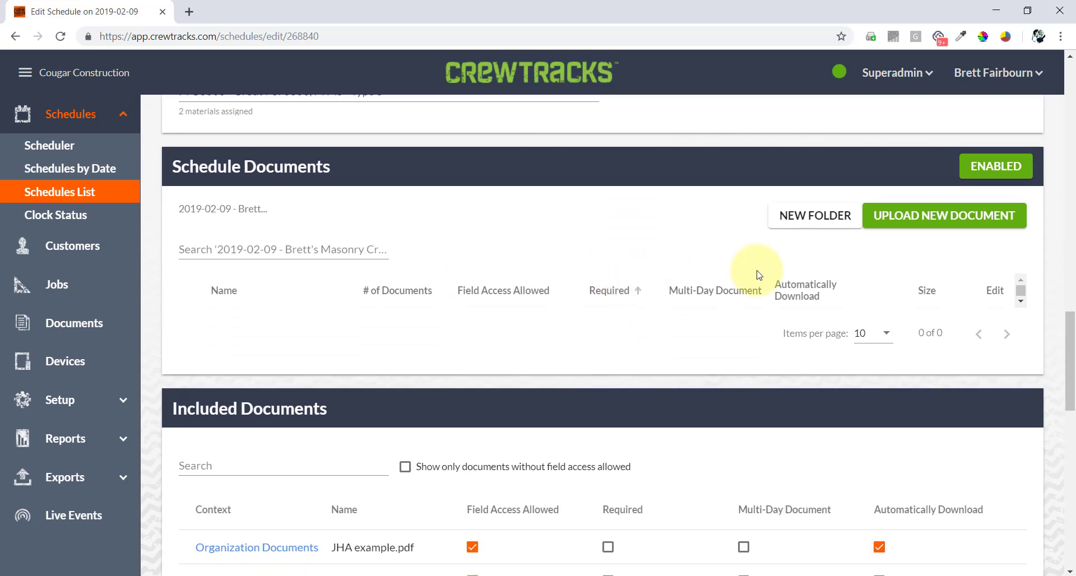
# - Upload Safety Meeting List Feb 15 to the schedule's Schedule Documents and review the Included Documents list
pyautogui.click(932, 221)
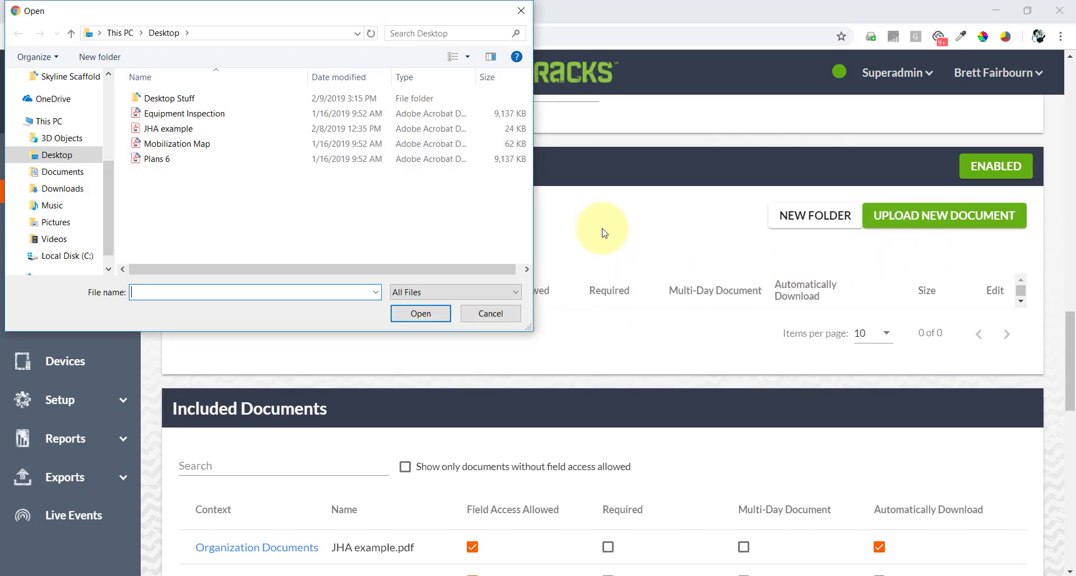
pyautogui.click(490, 313)
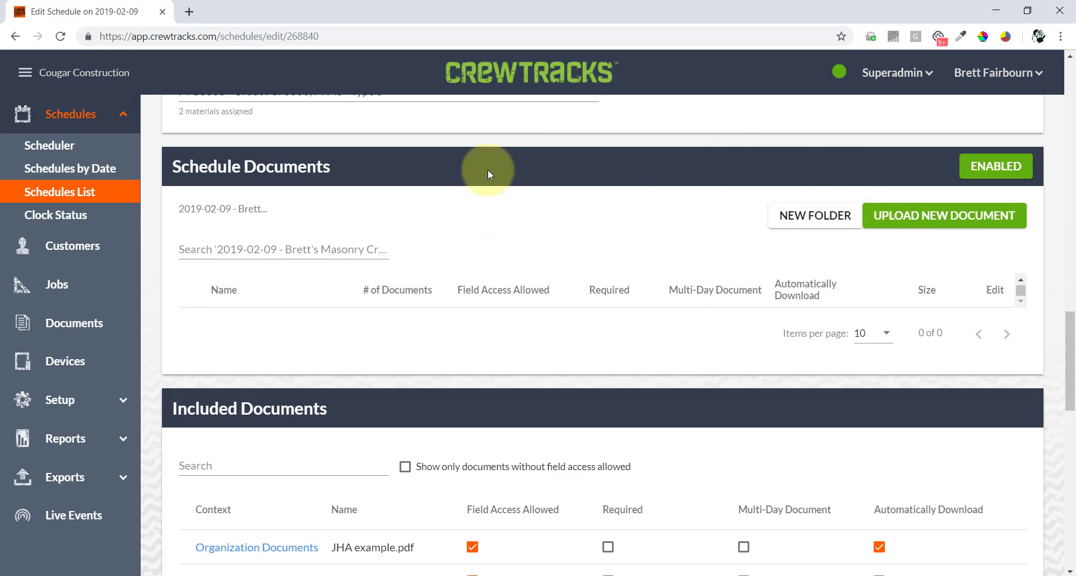
pyautogui.click(907, 226)
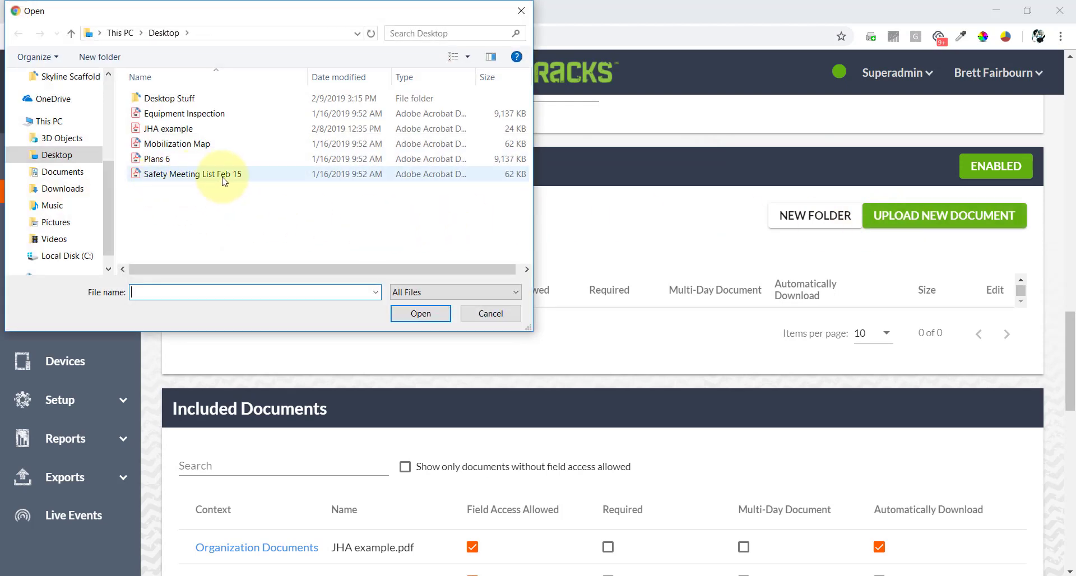
pyautogui.doubleClick(138, 175)
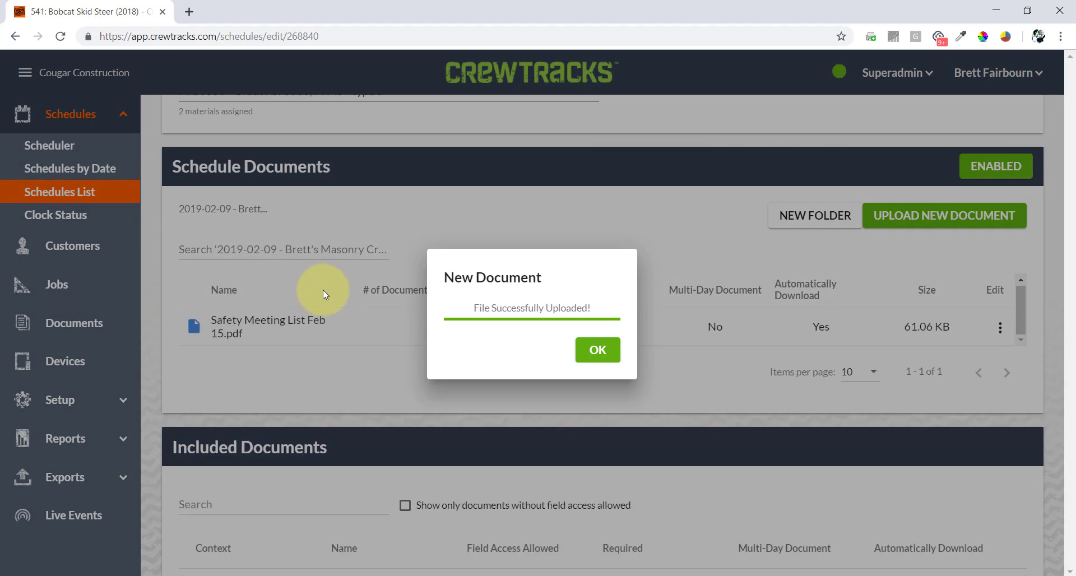
pyautogui.click(598, 349)
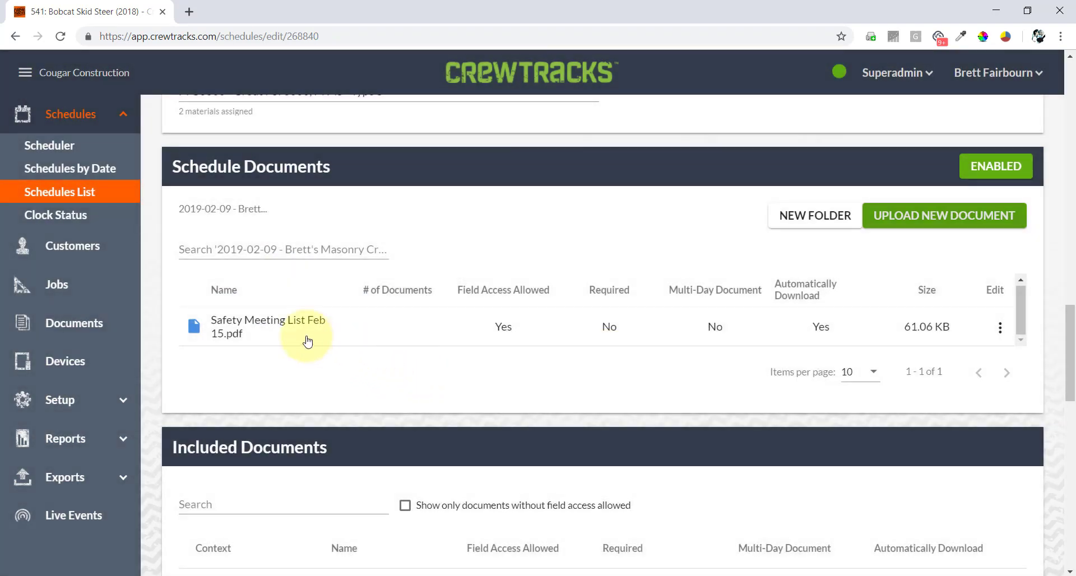
pyautogui.scroll(-5, 247, 319)
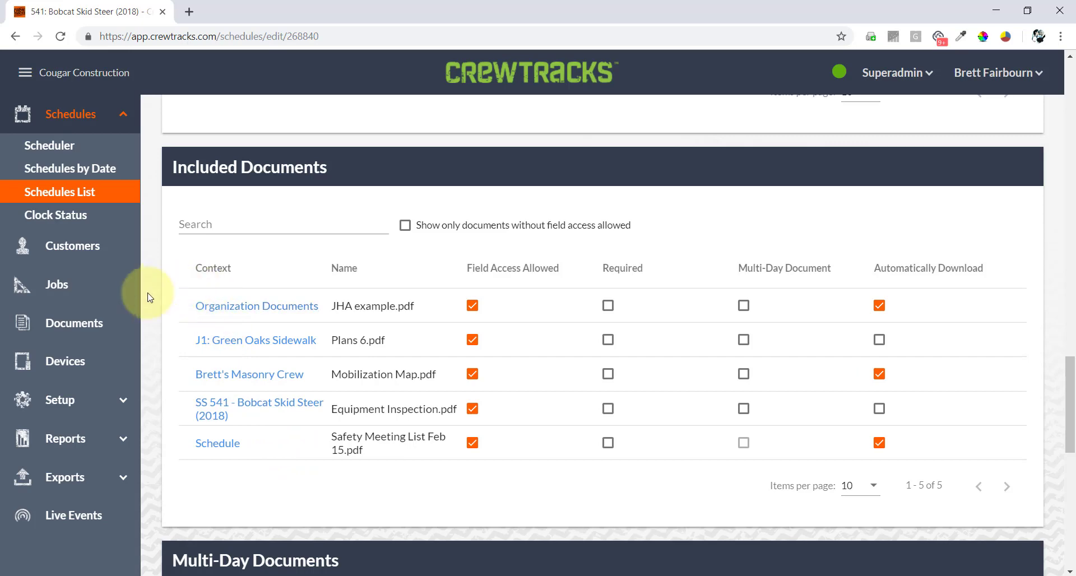
# - In the organization's Documents, view the Crew folders including empty ones, inspect the Masonry Crew folder, and return to the top level
pyautogui.click(79, 325)
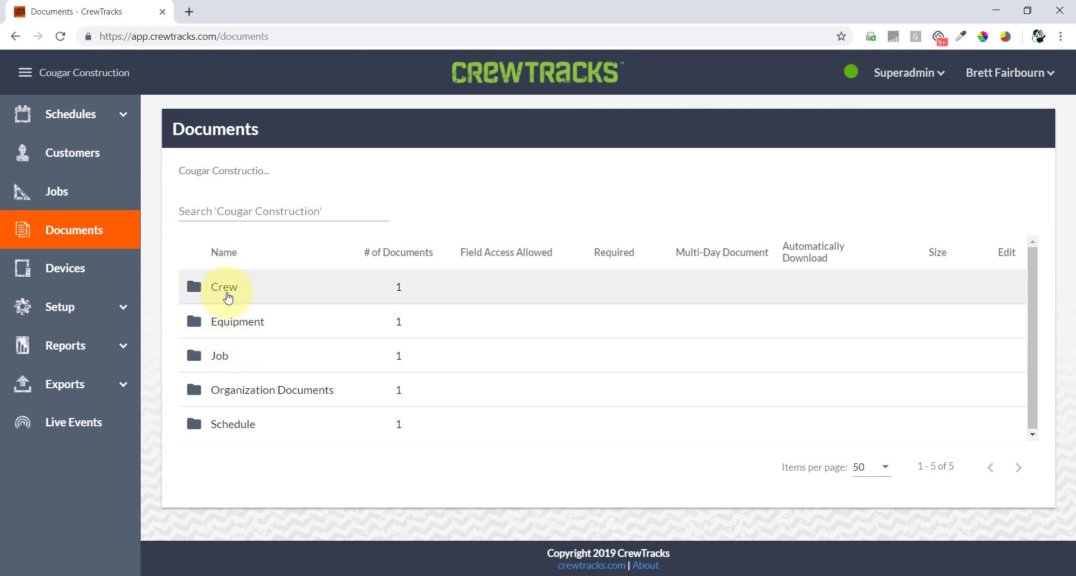
pyautogui.click(224, 292)
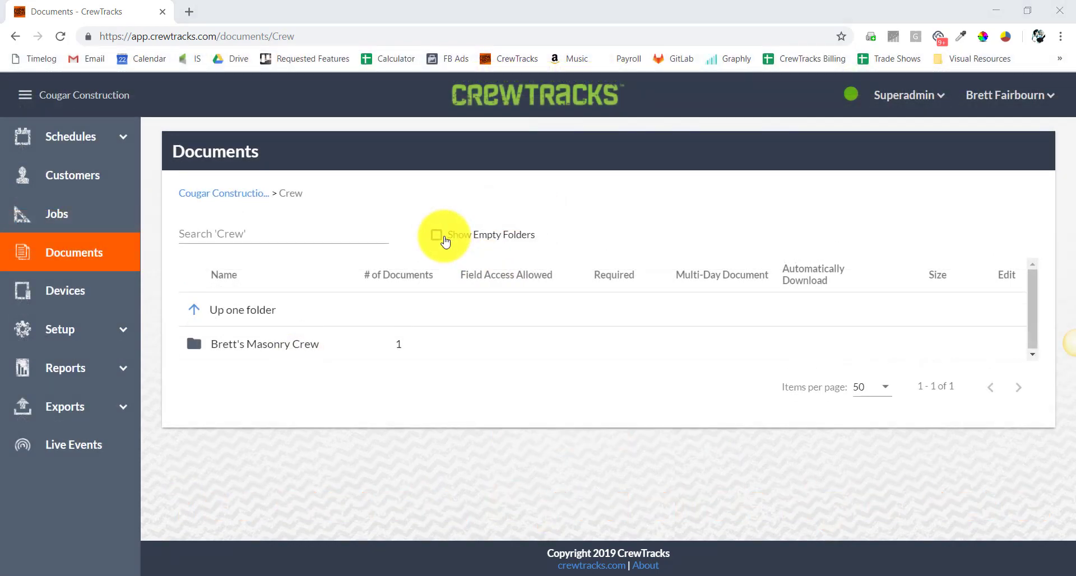
pyautogui.click(437, 236)
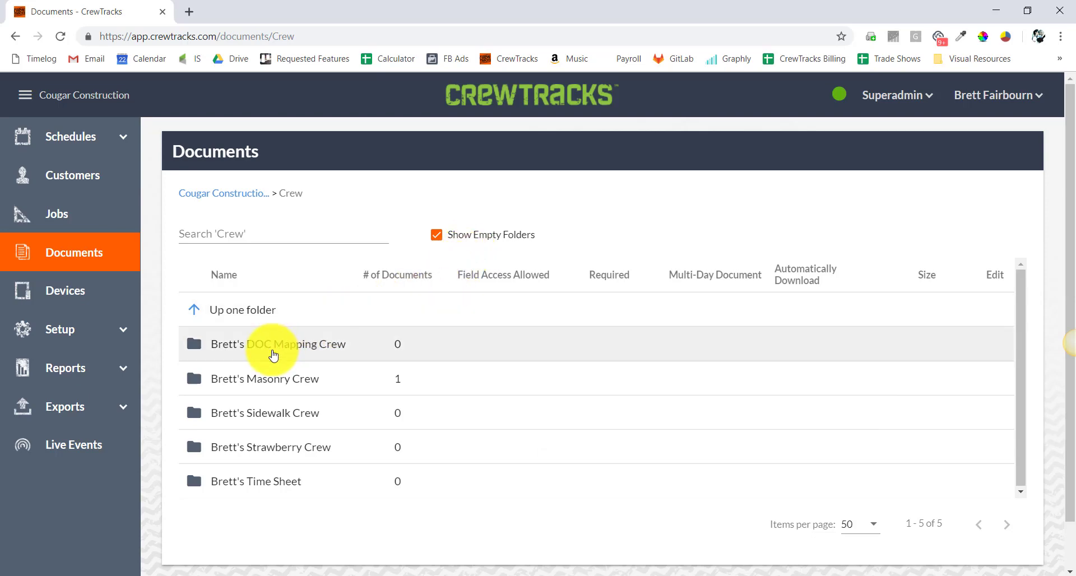
pyautogui.click(272, 355)
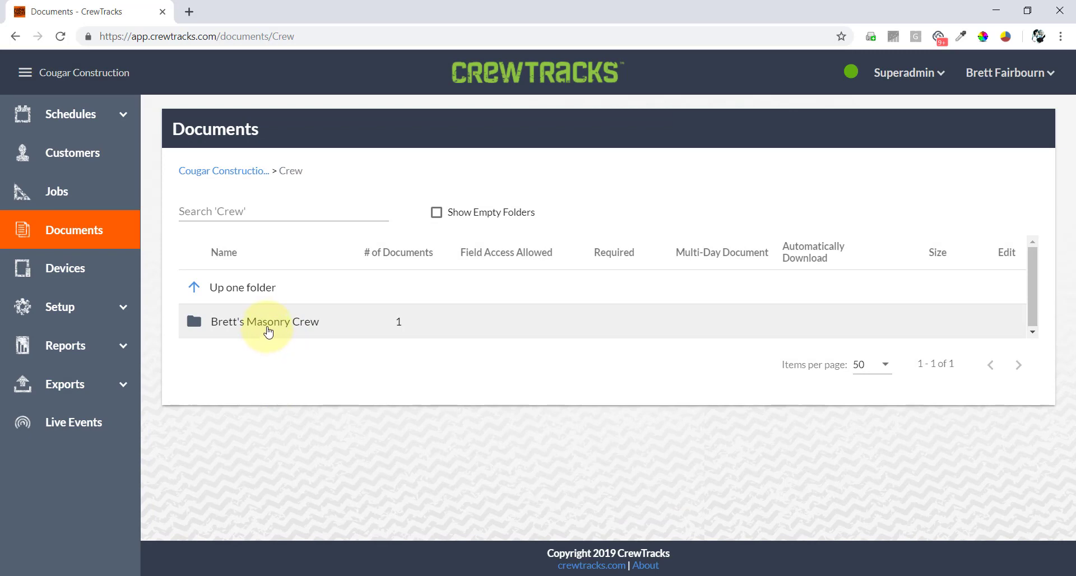
pyautogui.click(268, 331)
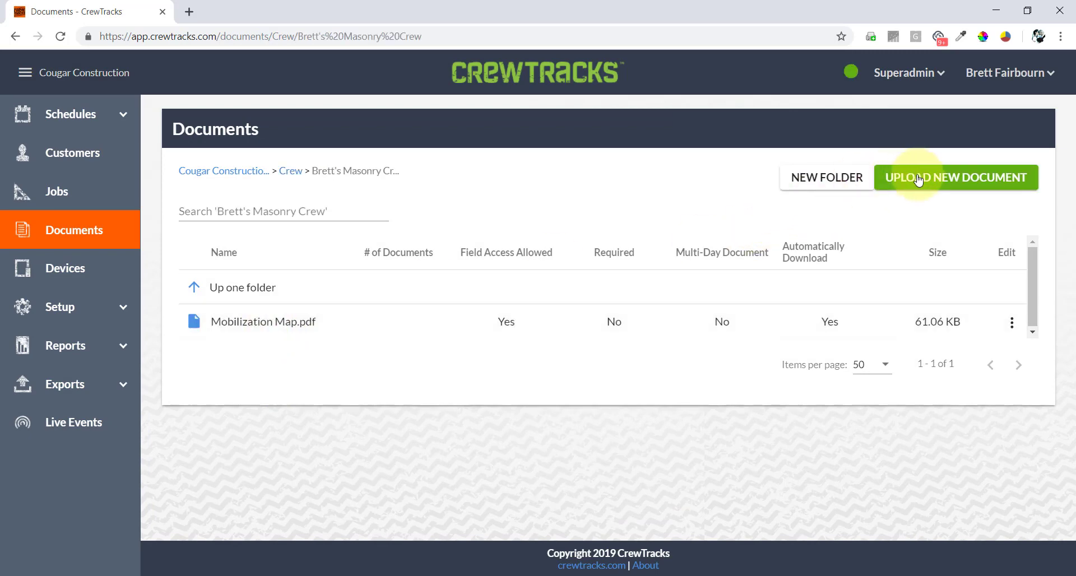
pyautogui.click(103, 306)
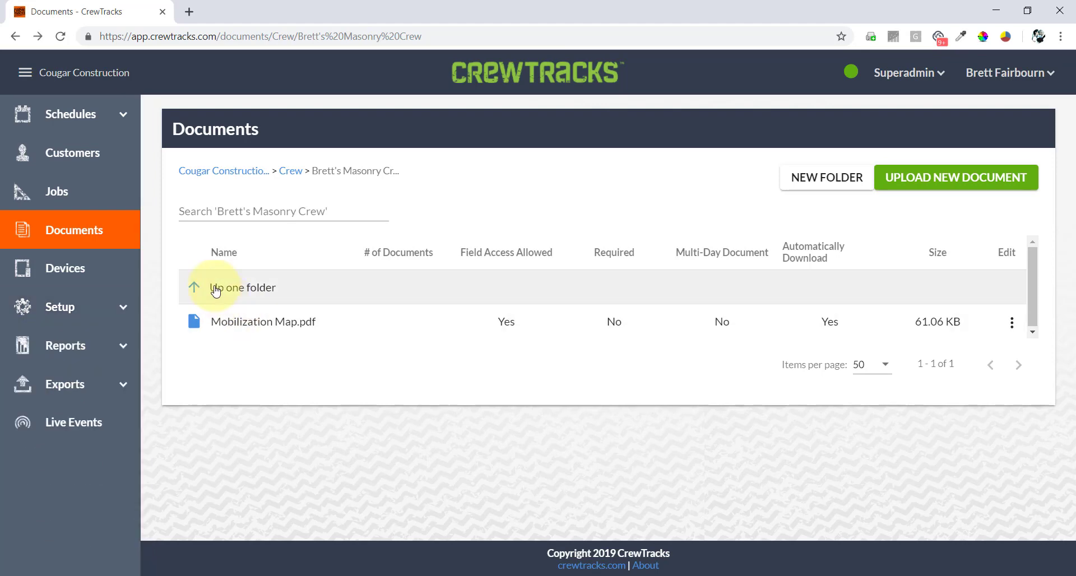
pyautogui.click(215, 290)
pyautogui.click(216, 290)
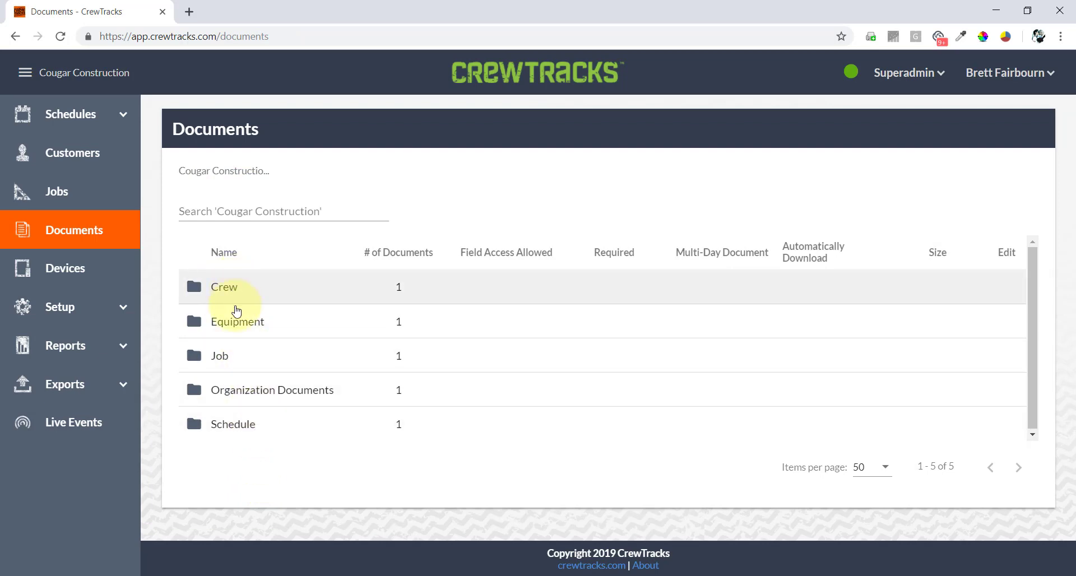
# - Inspect the Green Oaks Sidewalk folder among the Job documents and return to the top level
pyautogui.click(219, 357)
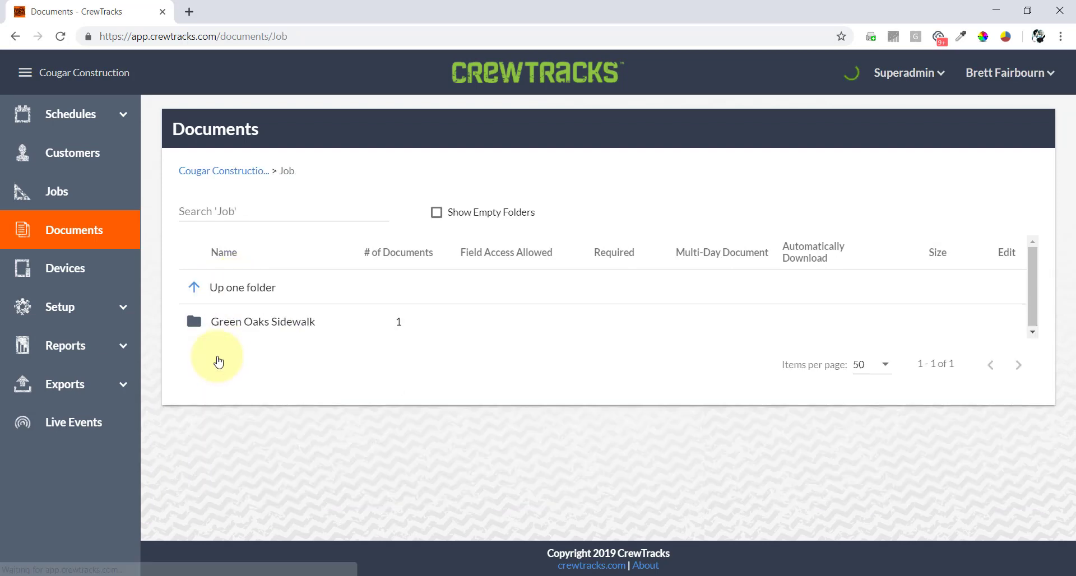
pyautogui.click(231, 330)
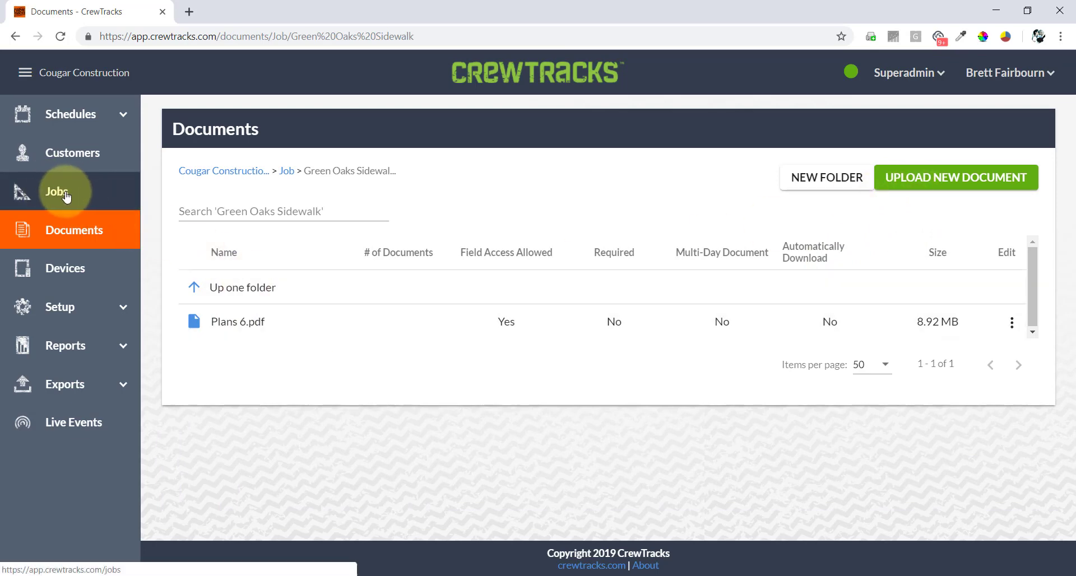
pyautogui.click(193, 286)
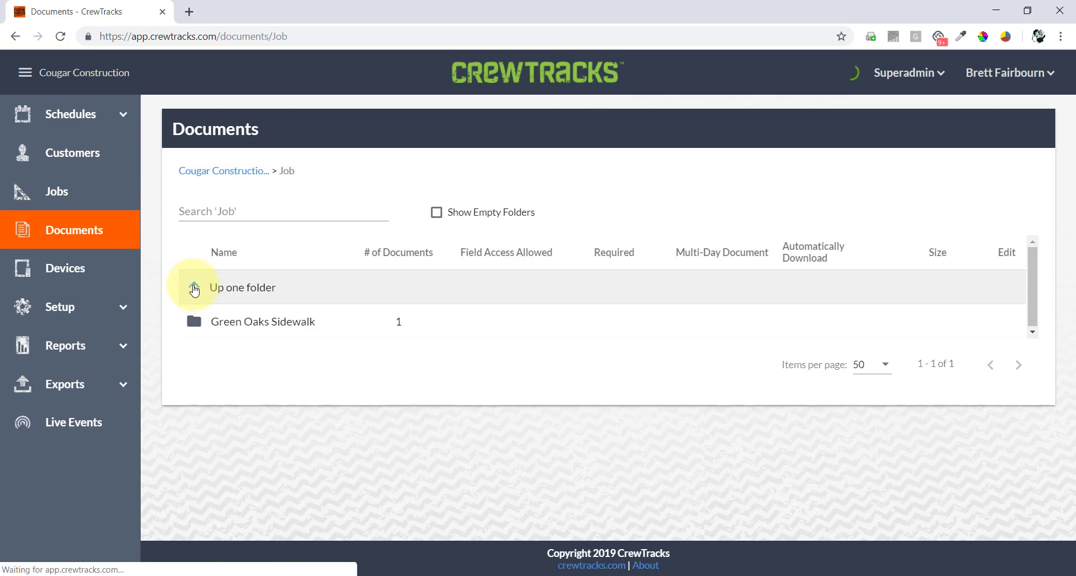
pyautogui.click(194, 288)
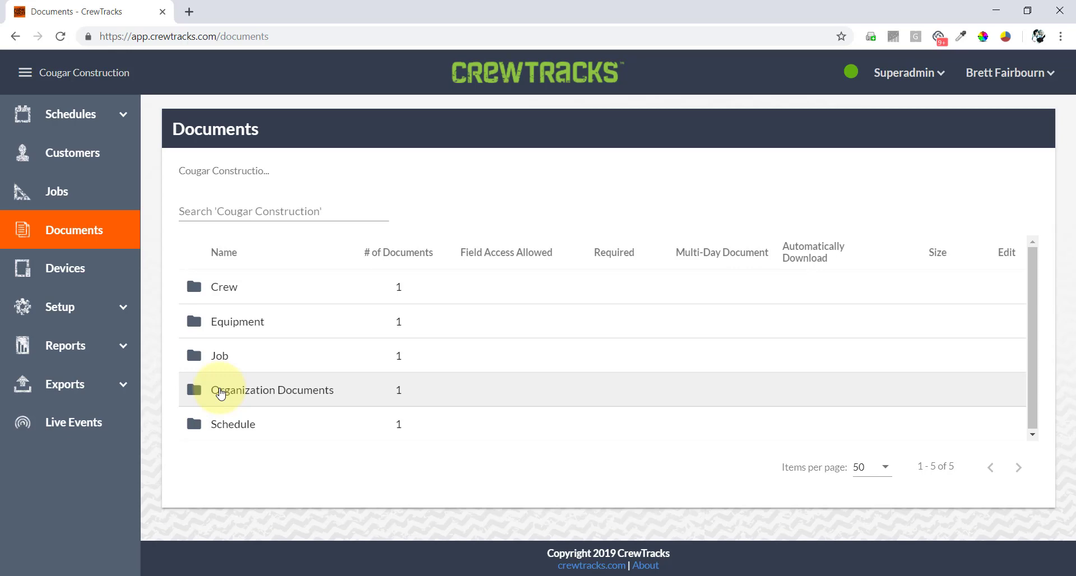
# - Disallow field access for JHA example.pdf in Organization Documents and allow it again
pyautogui.click(220, 394)
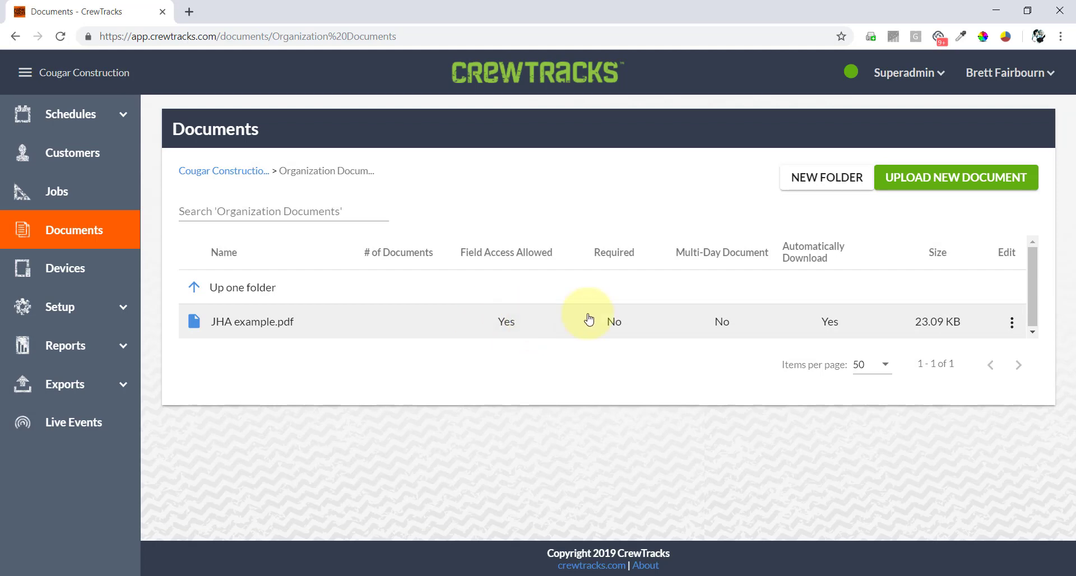
pyautogui.click(1011, 324)
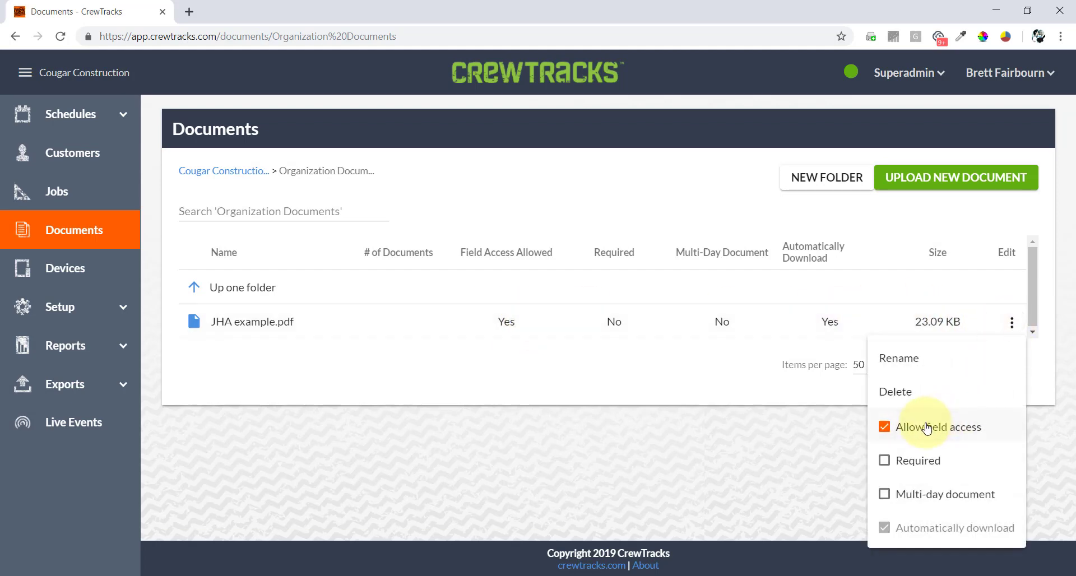
pyautogui.click(885, 428)
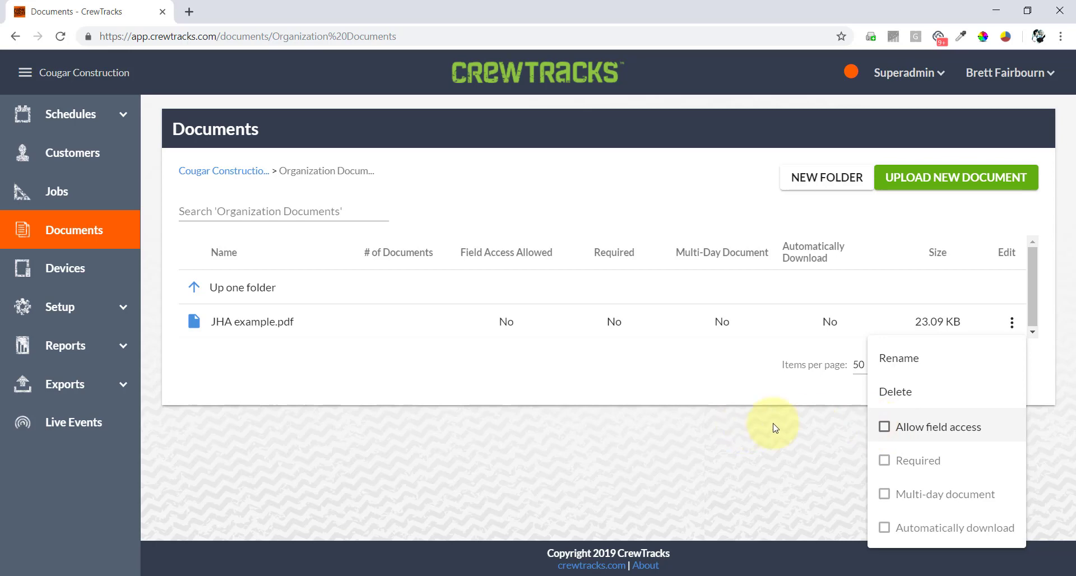
pyautogui.click(884, 428)
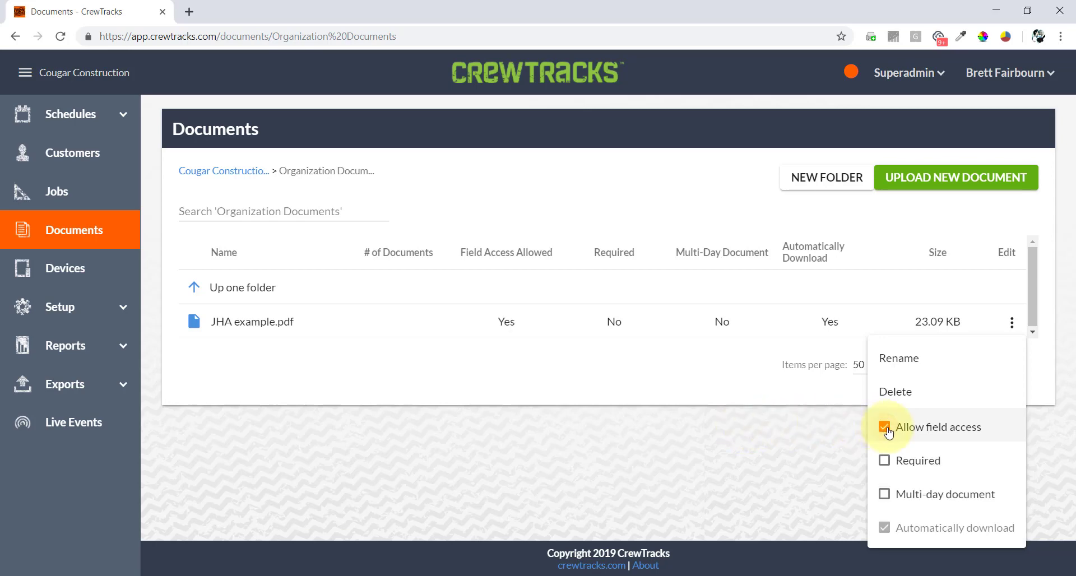